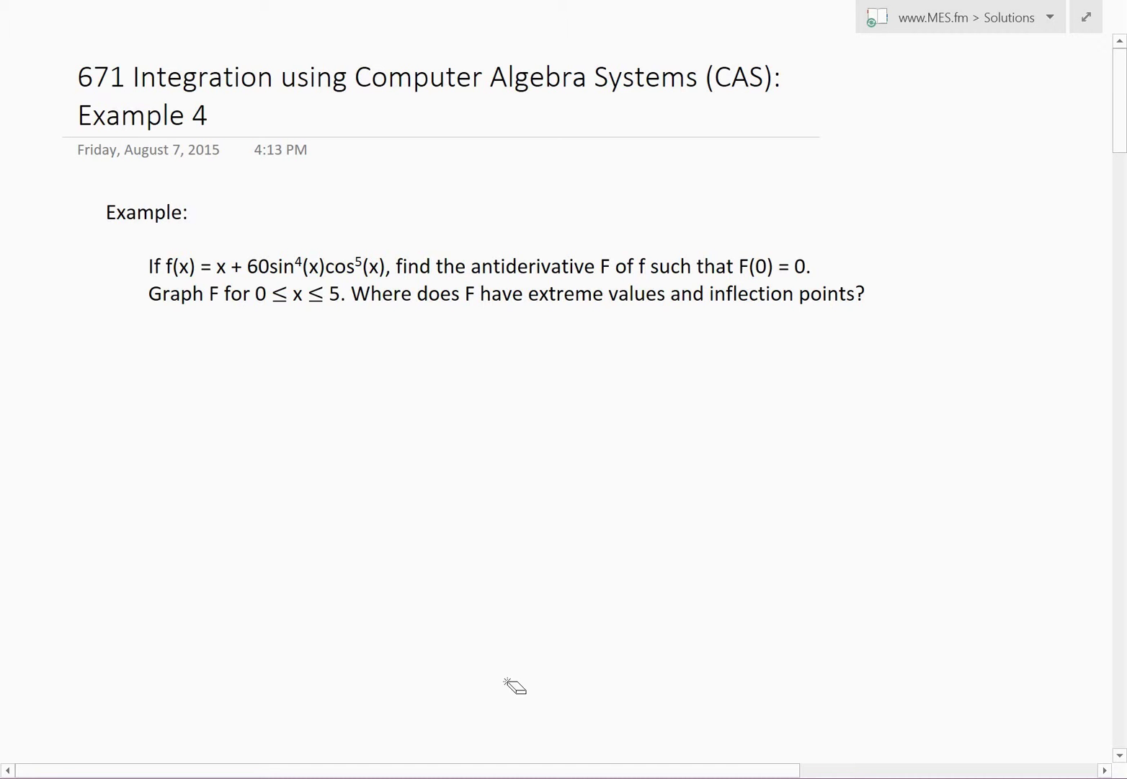
# Underline "CAS" in the title, and the function f and the condition "F(0) = 0" in the example statement
pyautogui.scroll(1, 480, 373)
pyautogui.click(598, 266)
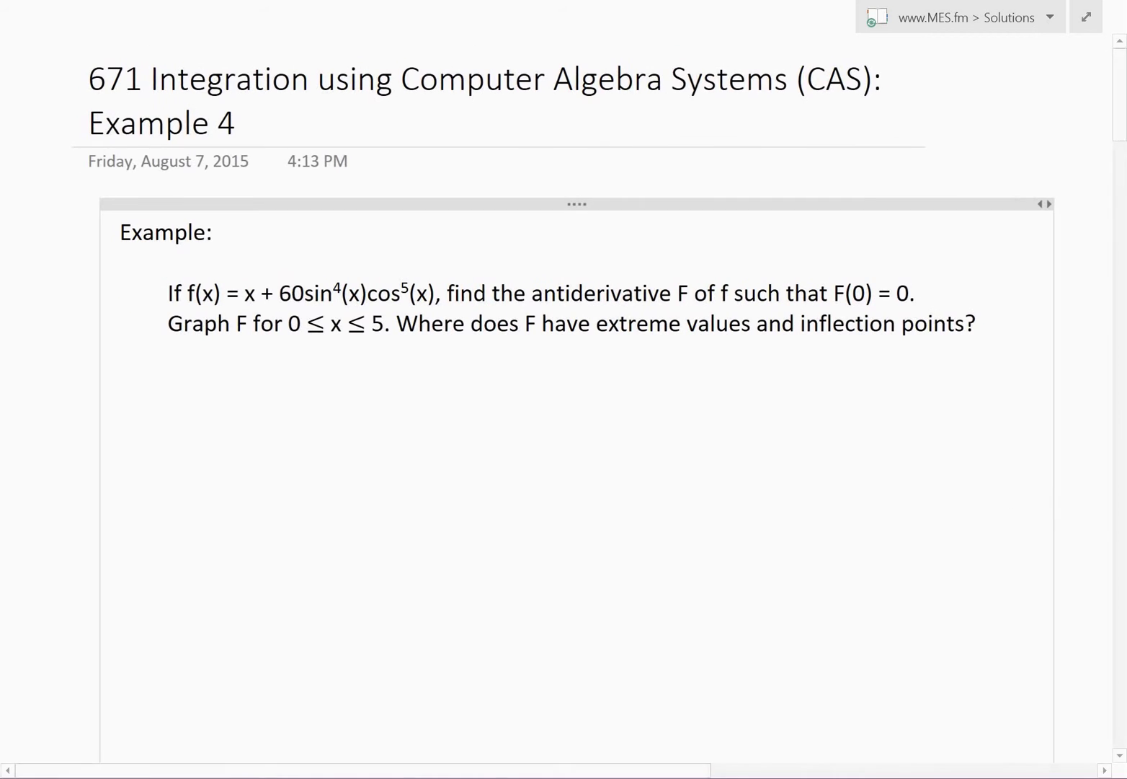
pyautogui.click(986, 156)
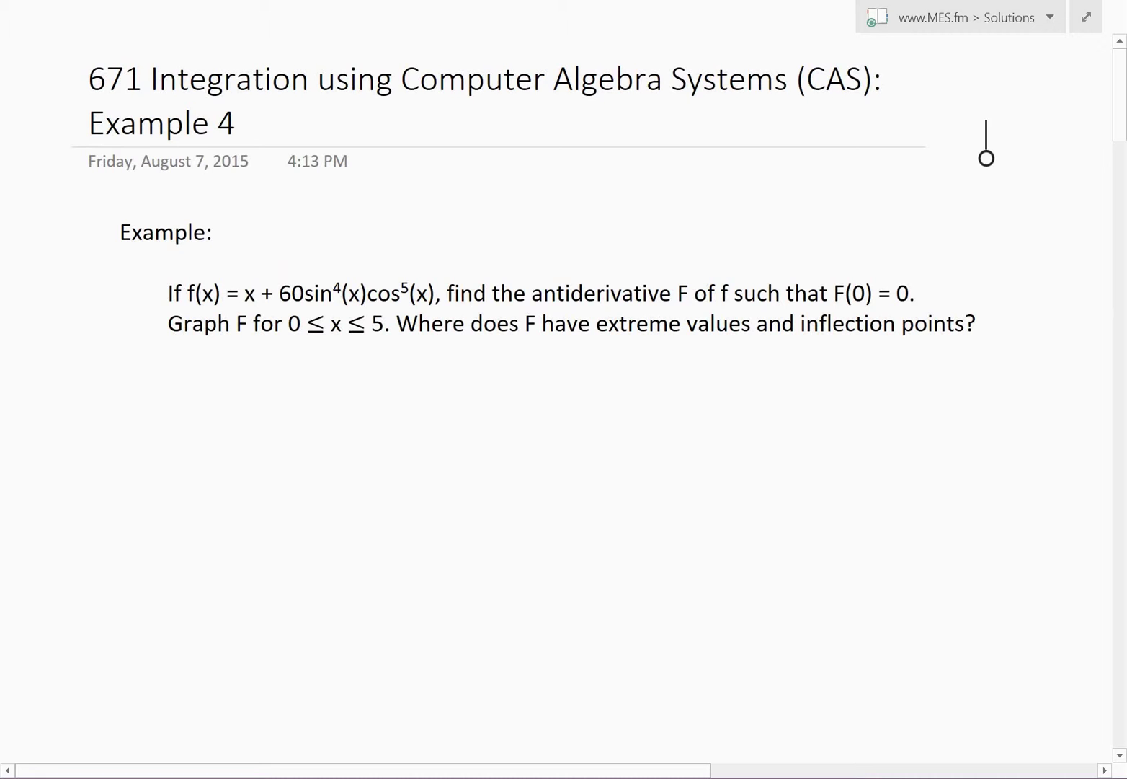
pyautogui.moveTo(809, 92); pyautogui.dragTo(868, 96)
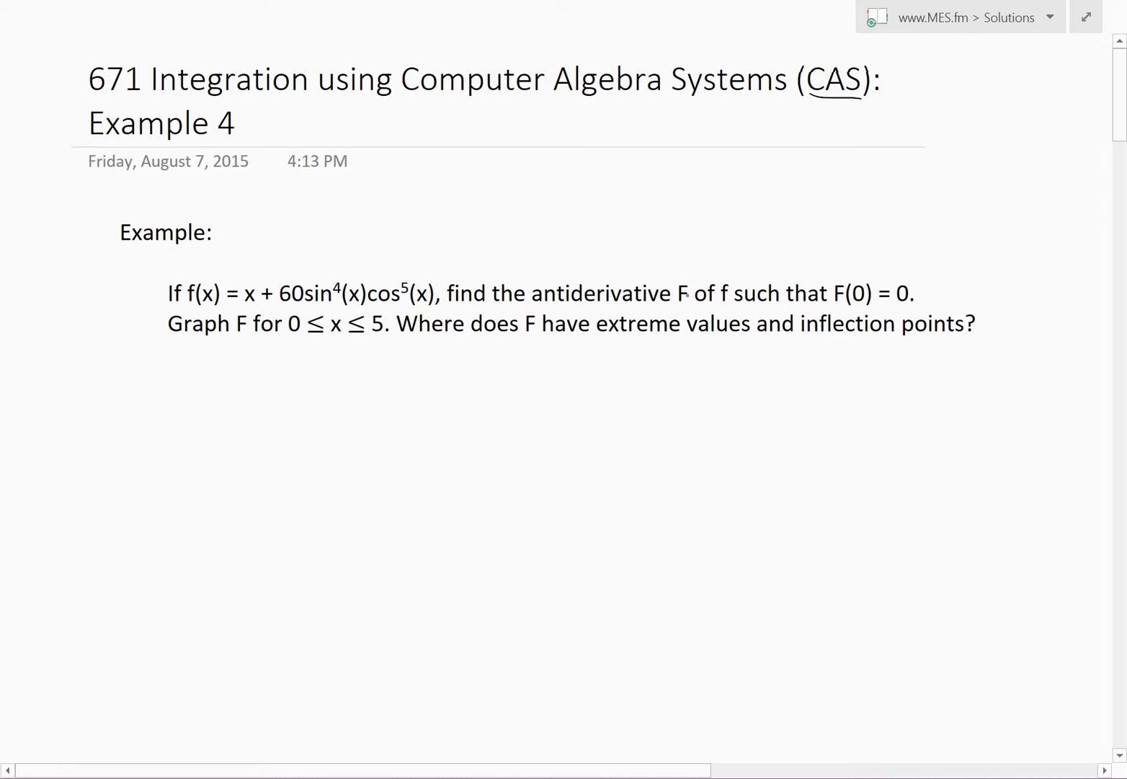
pyautogui.moveTo(718, 306); pyautogui.dragTo(732, 305)
pyautogui.moveTo(841, 308); pyautogui.dragTo(919, 305)
# Draw an arrow to the antiderivative F in the example and handwrite "∫ f(x) dx" beside it, underlining f(x)
pyautogui.moveTo(714, 245); pyautogui.dragTo(684, 273)
pyautogui.moveTo(684, 260); pyautogui.dragTo(694, 272)
pyautogui.moveTo(765, 198)
pyautogui.mouseDown()
pyautogui.moveTo(747, 203)
pyautogui.moveTo(729, 249)
pyautogui.moveTo(858, 233)
pyautogui.mouseUp()
pyautogui.moveTo(858, 224)
pyautogui.mouseDown()
pyautogui.moveTo(841, 237)
pyautogui.moveTo(771, 233)
pyautogui.moveTo(811, 232)
pyautogui.mouseUp()
pyautogui.moveTo(807, 225); pyautogui.dragTo(797, 235)
pyautogui.moveTo(815, 212); pyautogui.dragTo(808, 239)
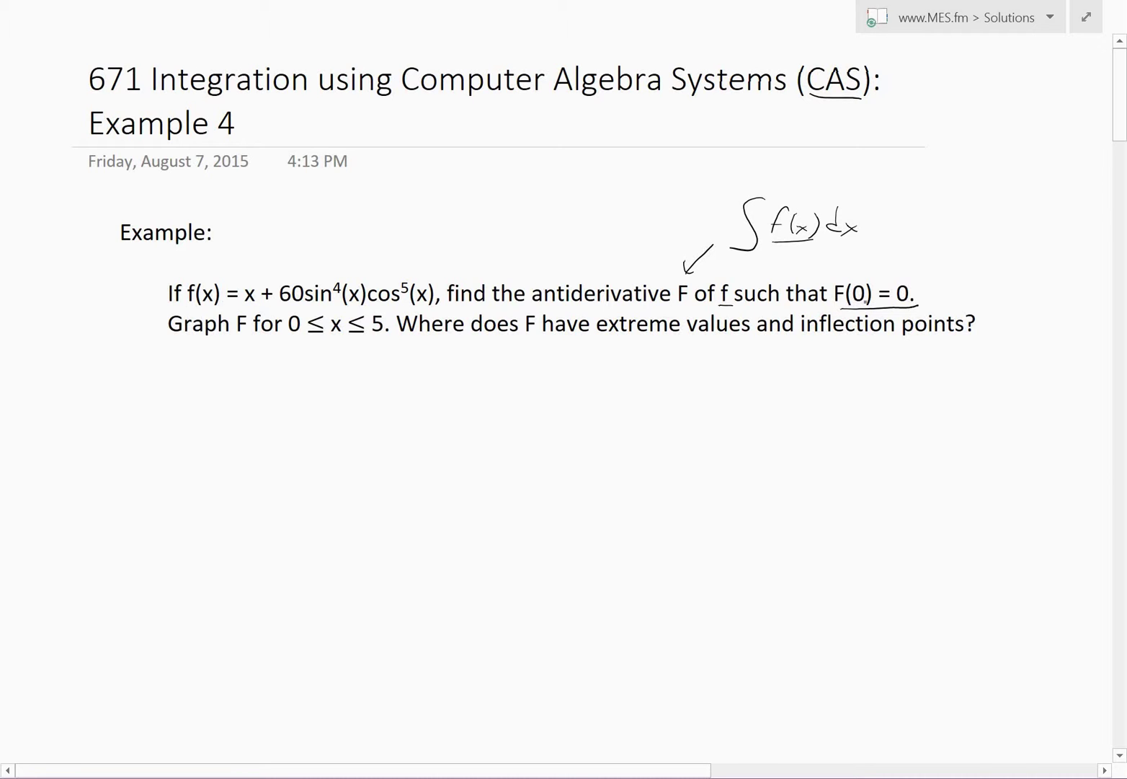
# Underline "Graph F", "extreme values" and "inflection points" in the example's second line
pyautogui.moveTo(169, 333); pyautogui.dragTo(254, 335)
pyautogui.moveTo(612, 335); pyautogui.dragTo(757, 334)
pyautogui.moveTo(815, 336); pyautogui.dragTo(974, 330)
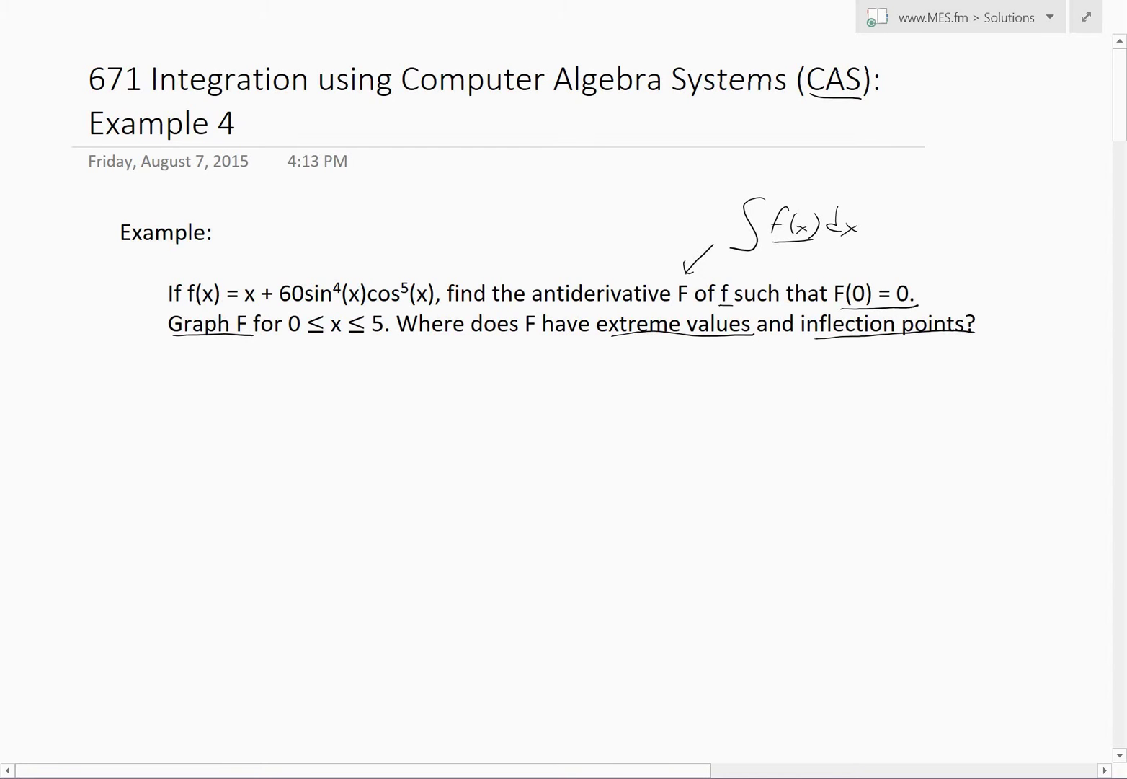
# Switch to the Chrome incognito window and search the web for "integral calculator"
pyautogui.scroll(-1, 812, 325)
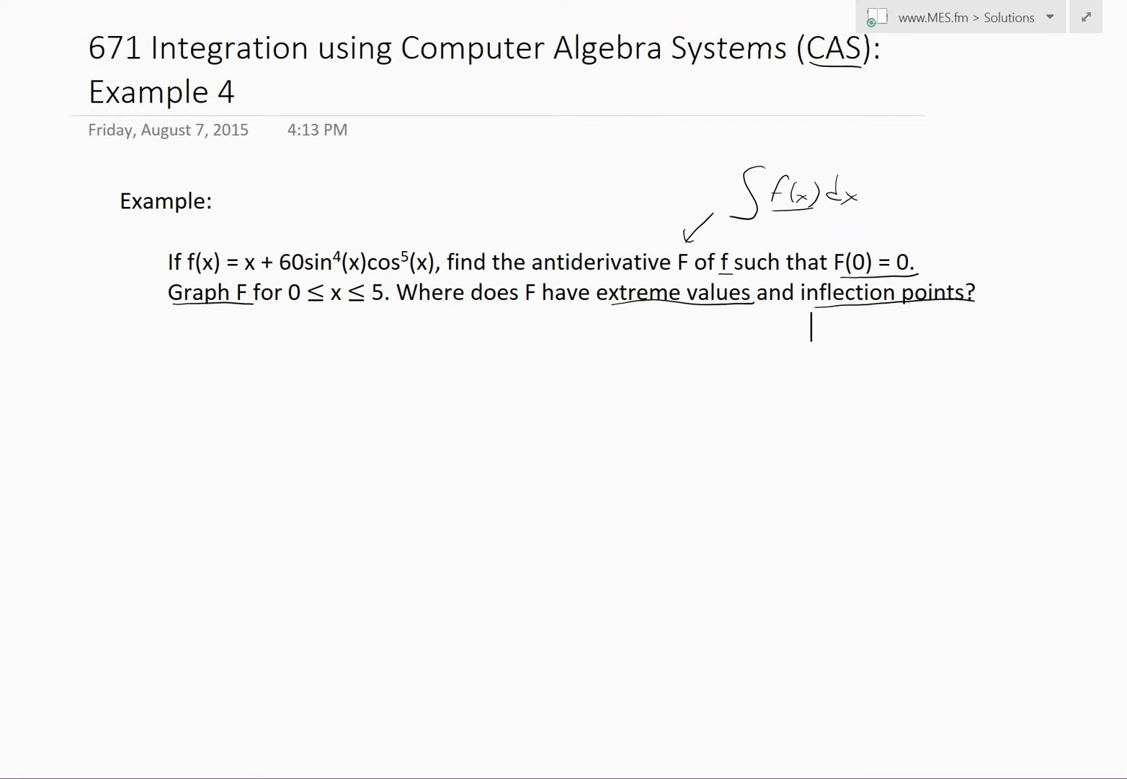
pyautogui.click(288, 406)
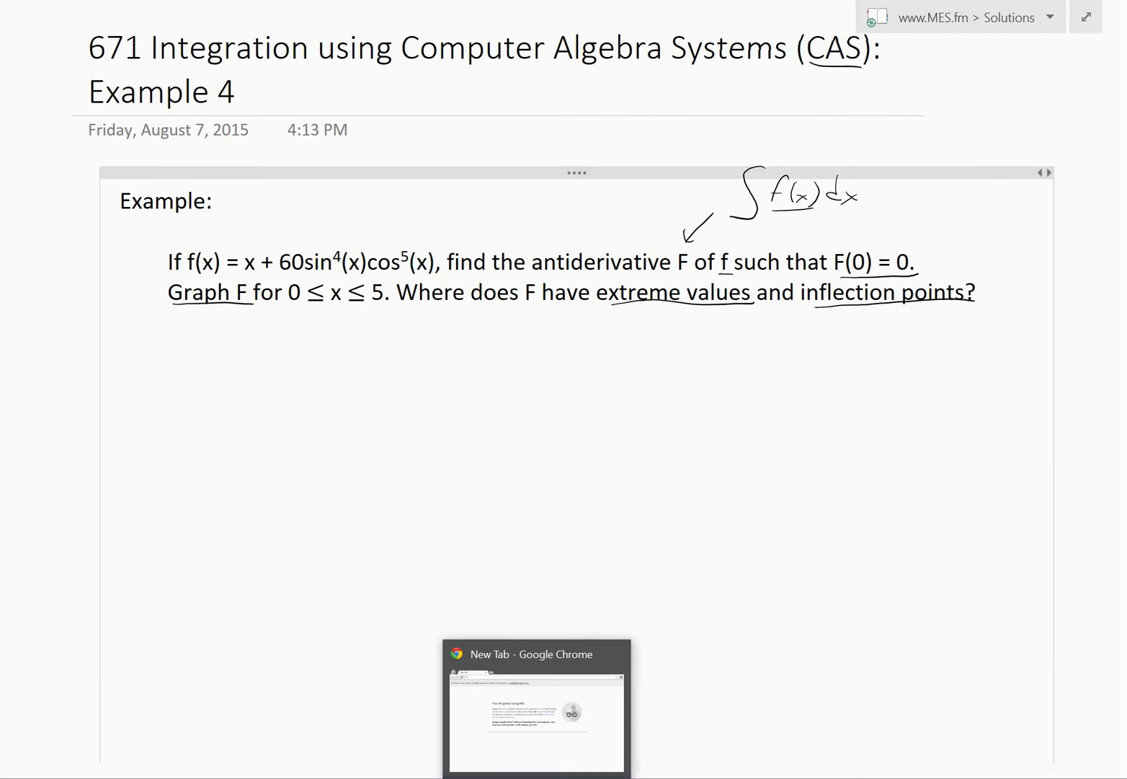
pyautogui.click(537, 777)
pyautogui.click(208, 147)
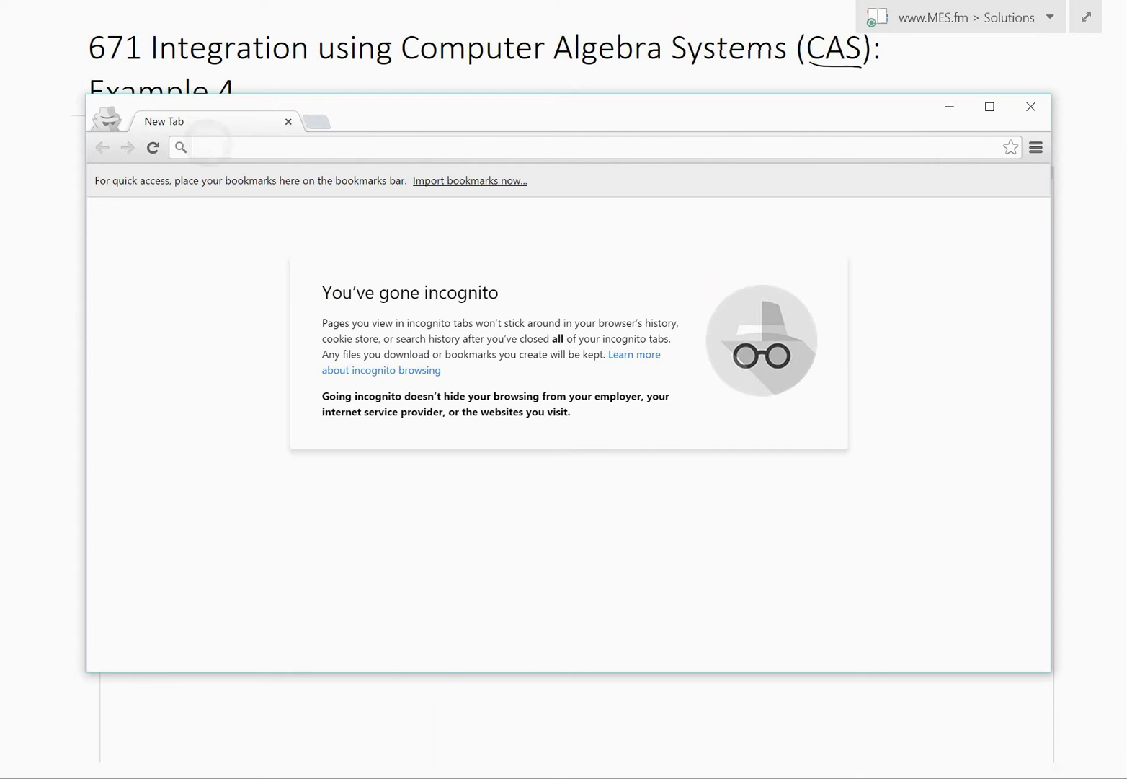
pyautogui.write('integral')
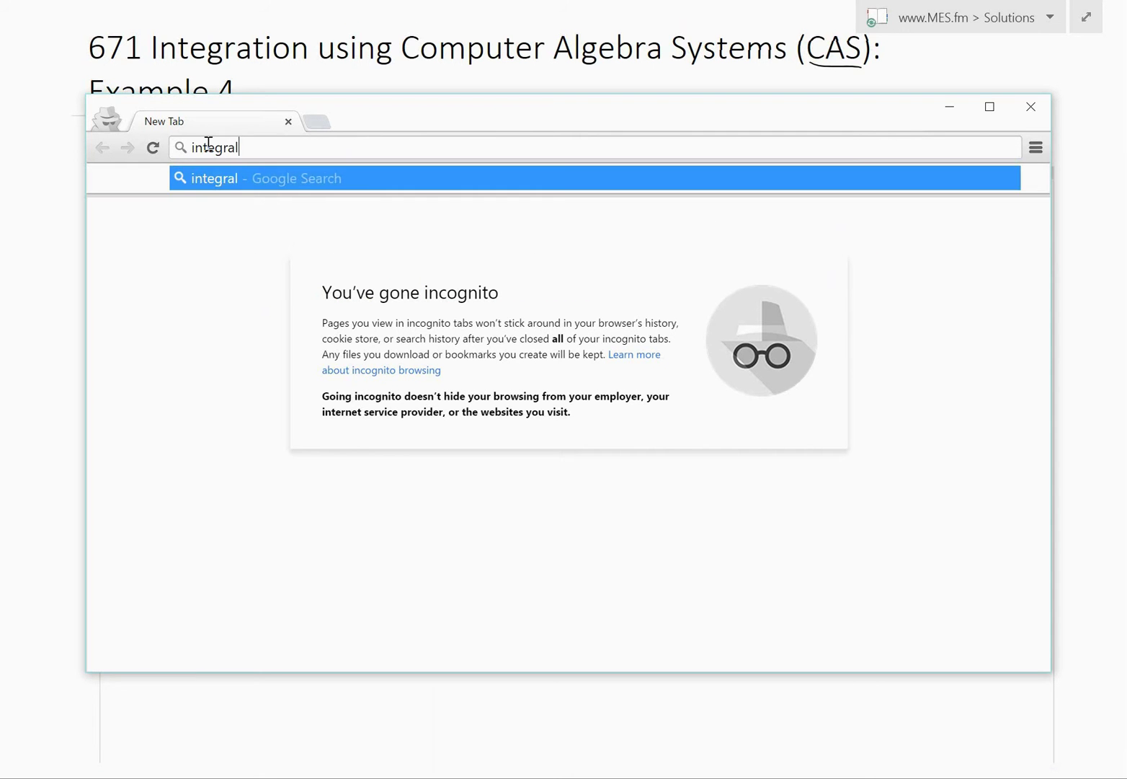
pyautogui.write(' calculator')
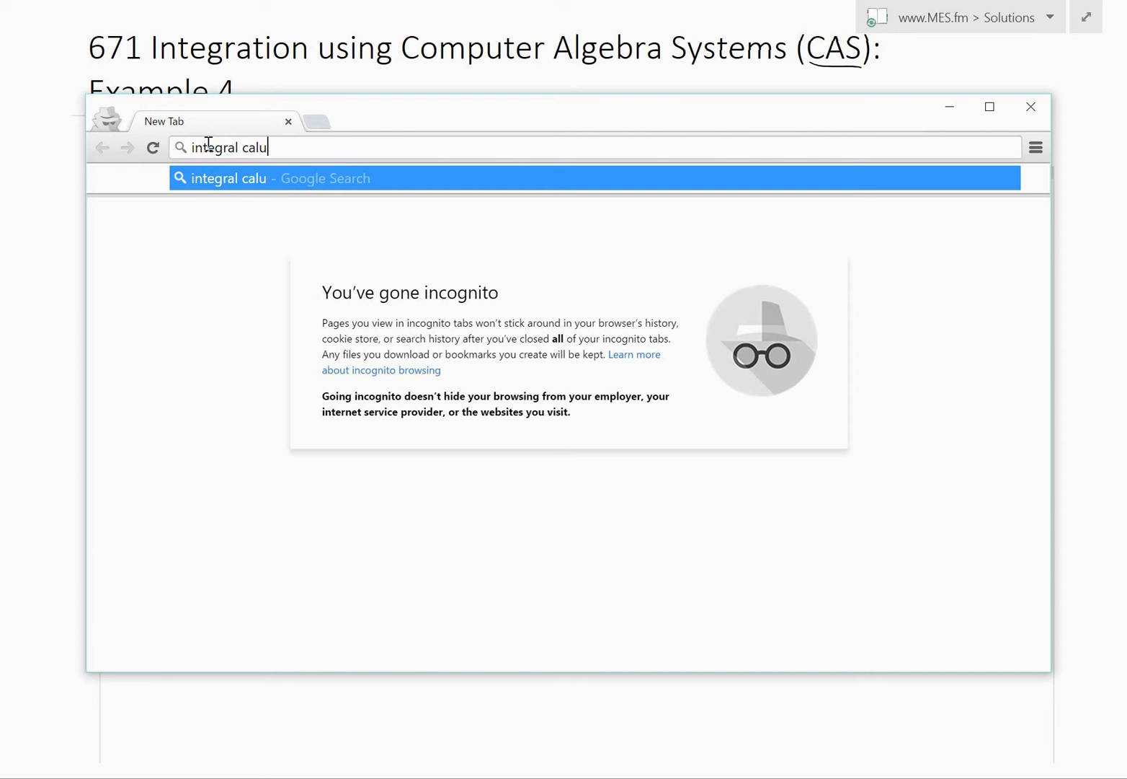
pyautogui.press('Return')
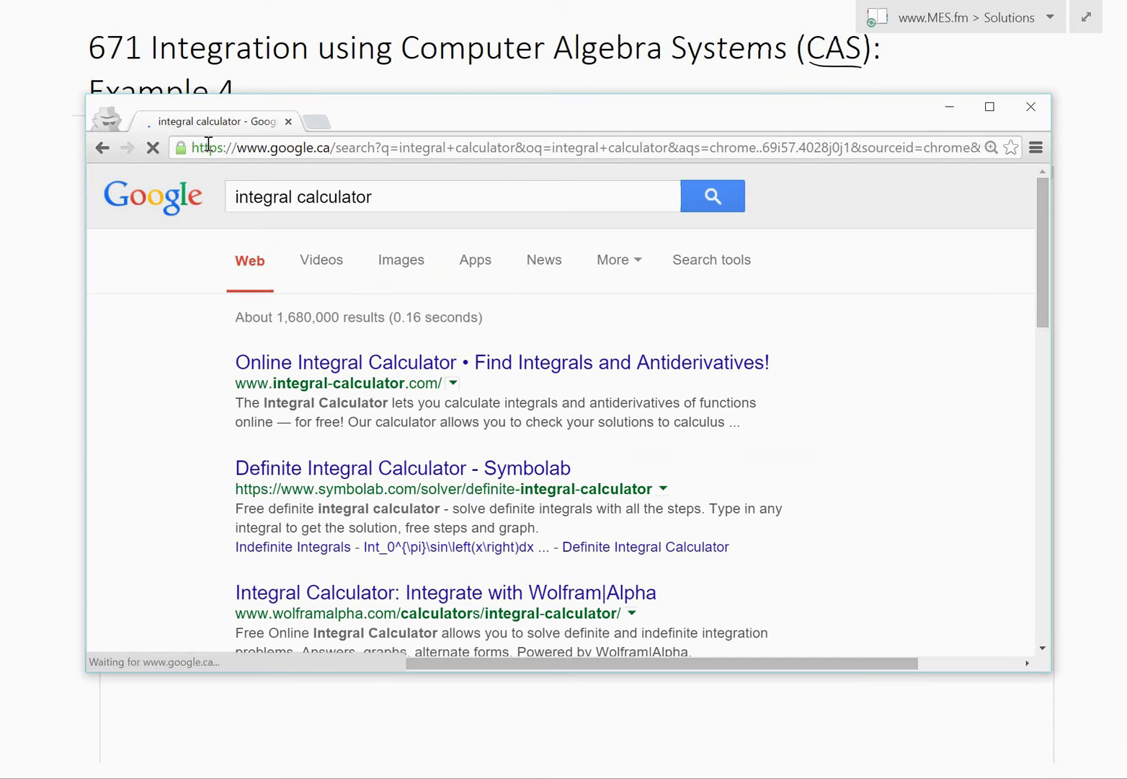
pyautogui.scroll(-4, 562, 404)
pyautogui.scroll(3, 562, 409)
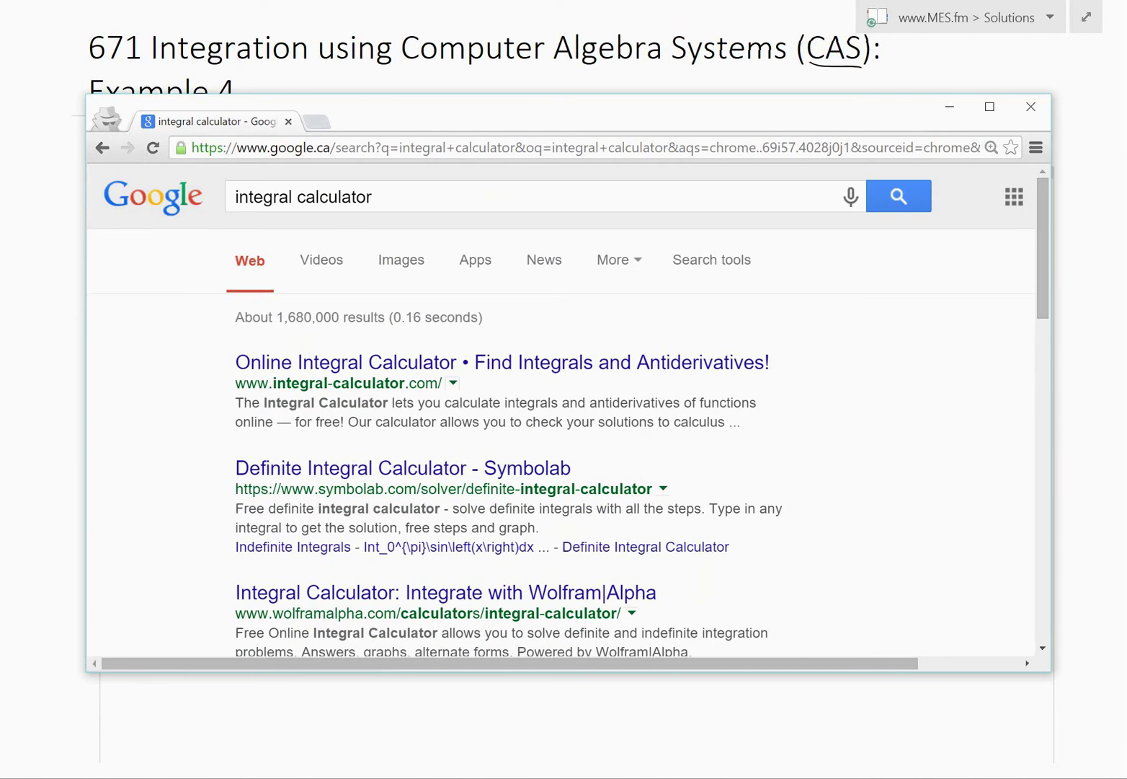
pyautogui.scroll(-1, 562, 409)
pyautogui.scroll(1, 562, 409)
pyautogui.click(532, 362)
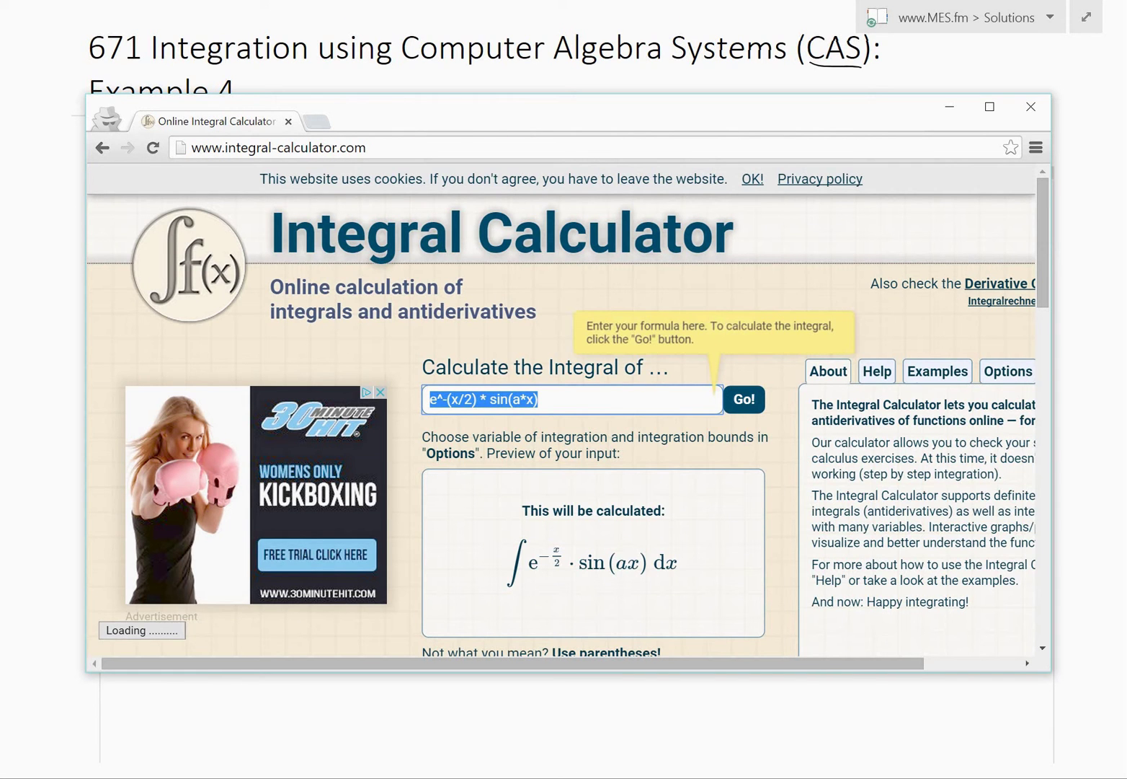
# Enter x+60*sin^4(x)*cos(x)^5 as the function to integrate and calculate its antiderivative
pyautogui.write('x')
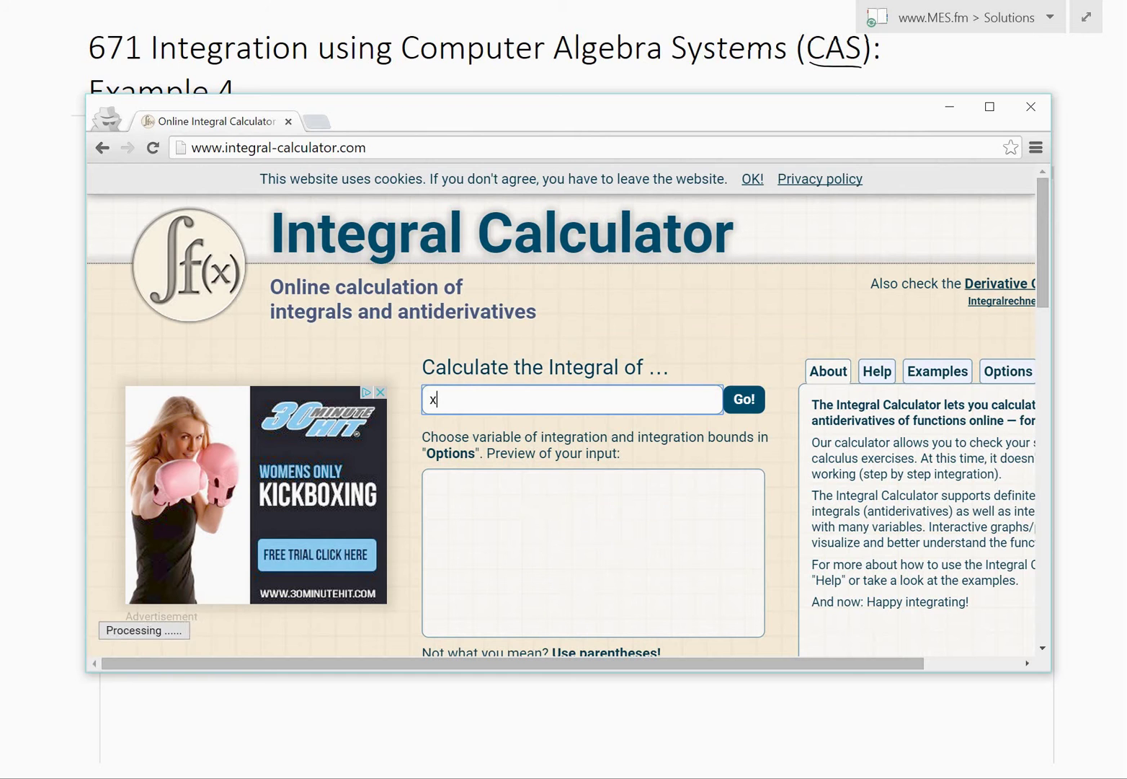
pyautogui.write('+')
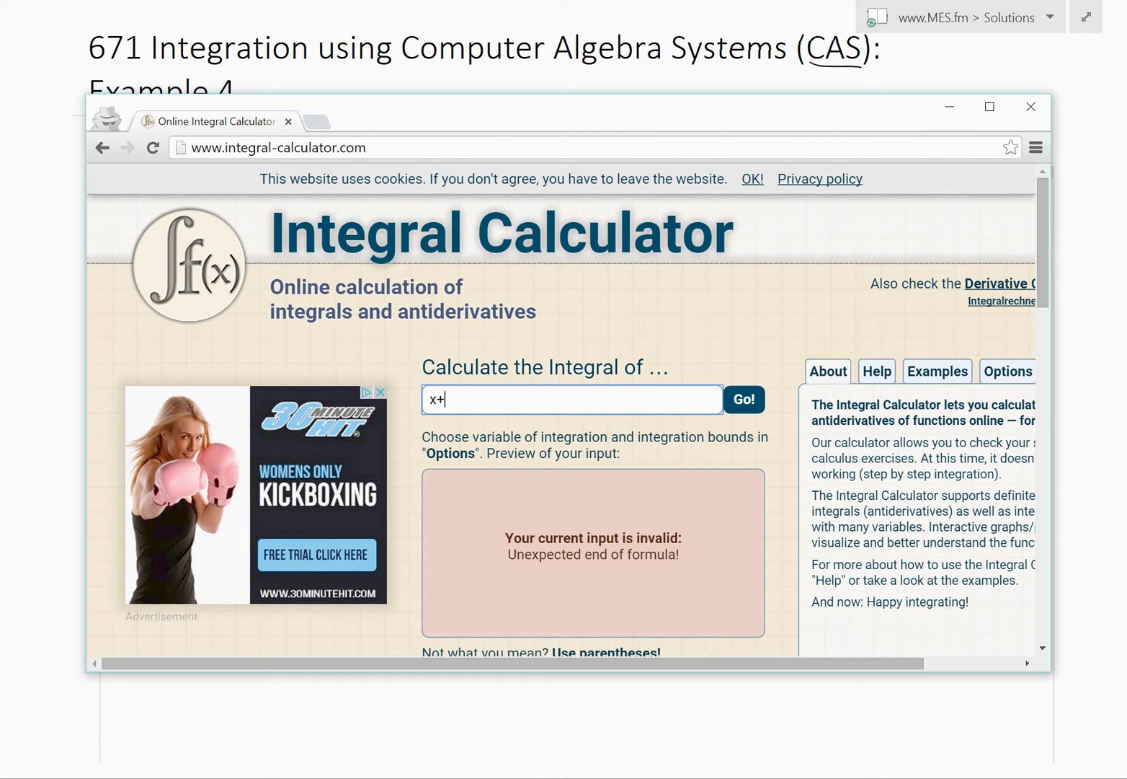
pyautogui.write('60*sin')
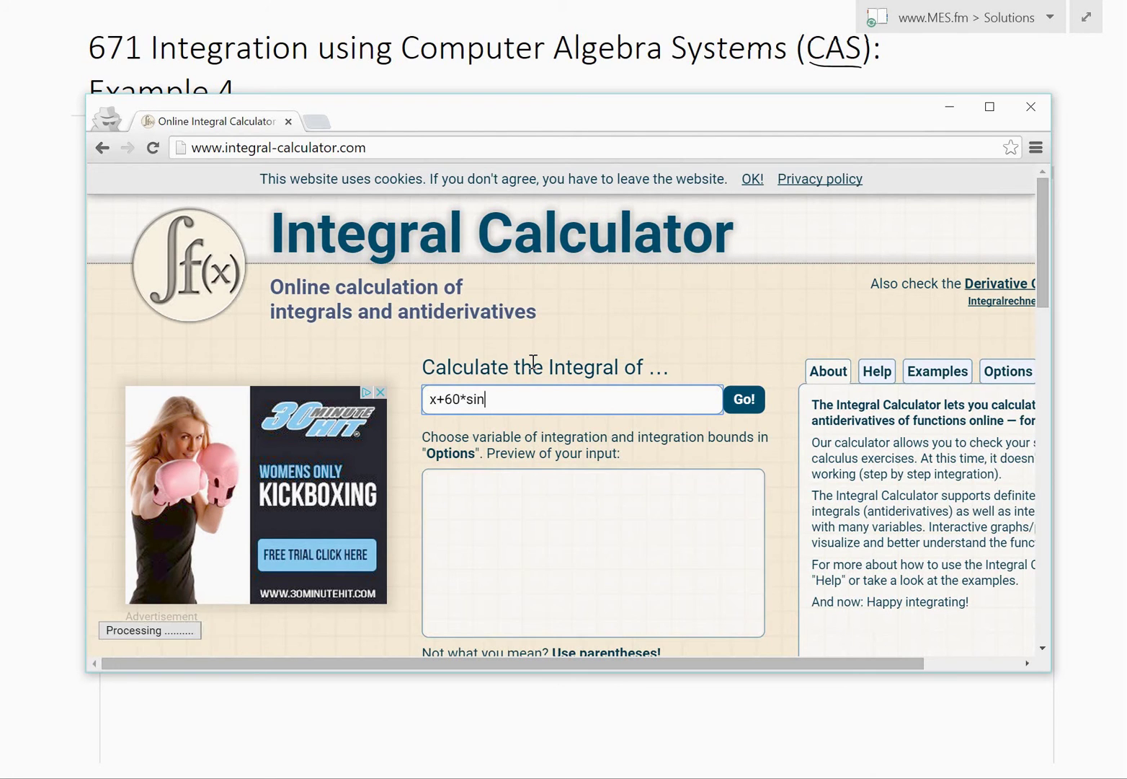
pyautogui.write('^4')
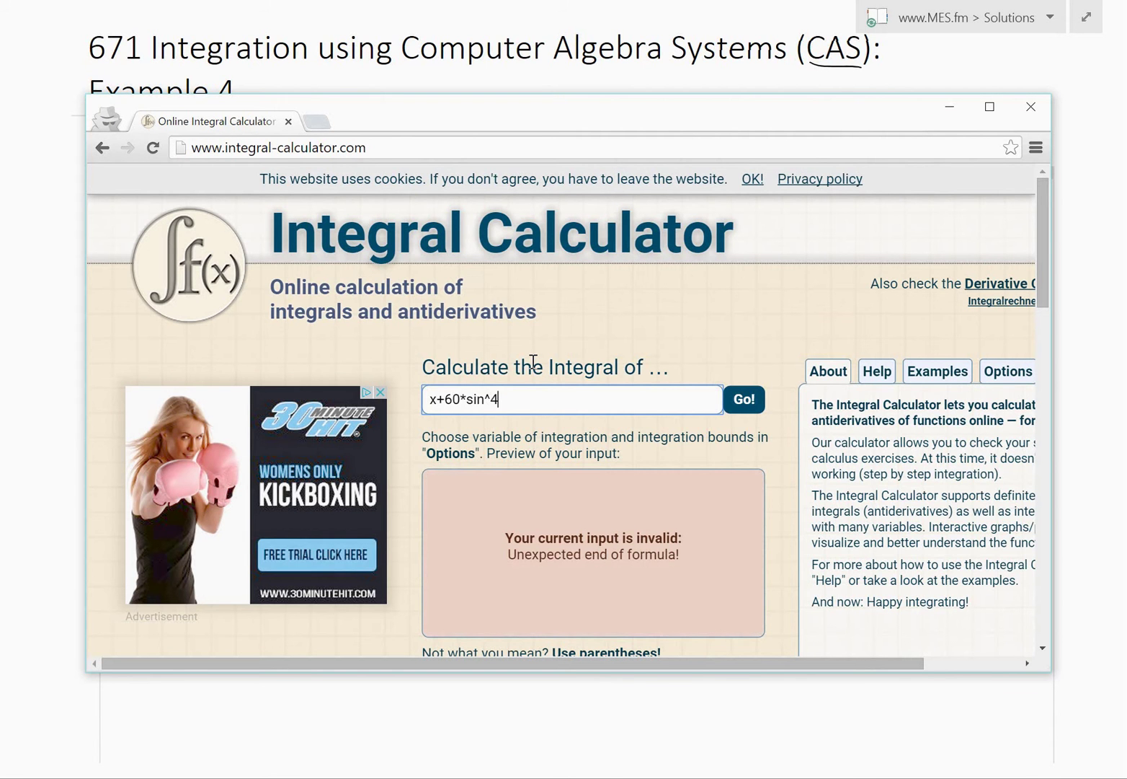
pyautogui.moveTo(608, 103); pyautogui.dragTo(603, 148)
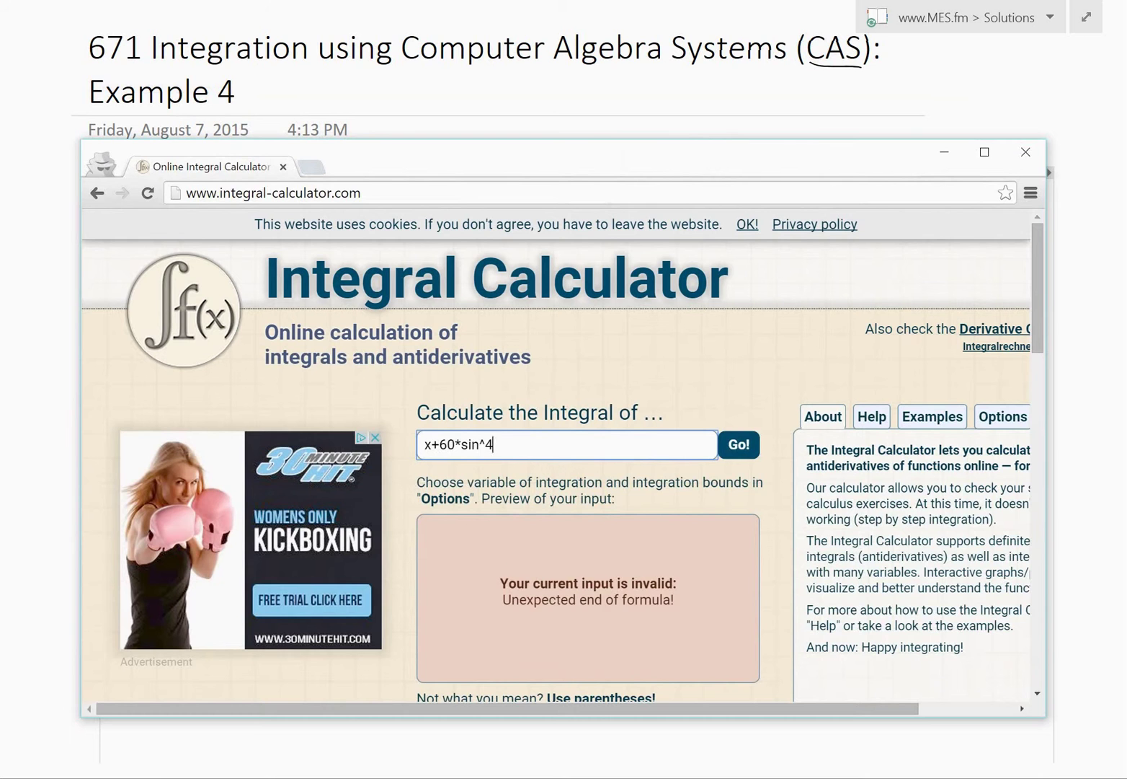
pyautogui.write('(x)*cos(')
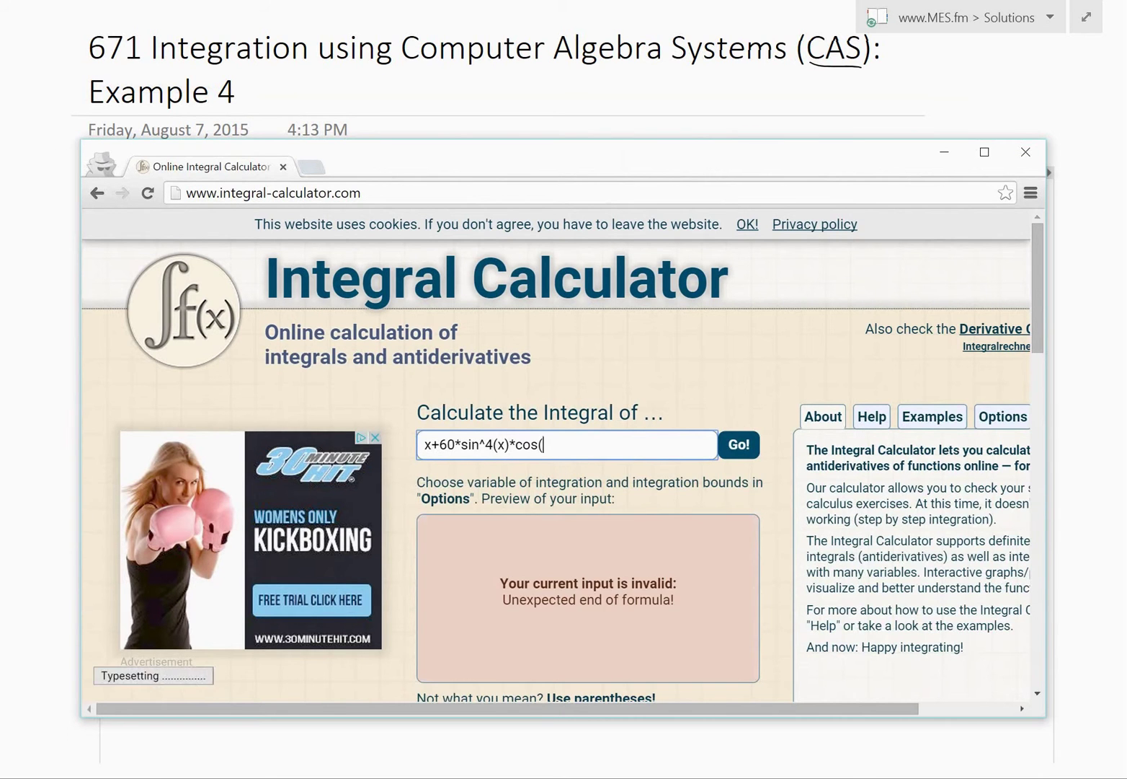
pyautogui.write('x)^5')
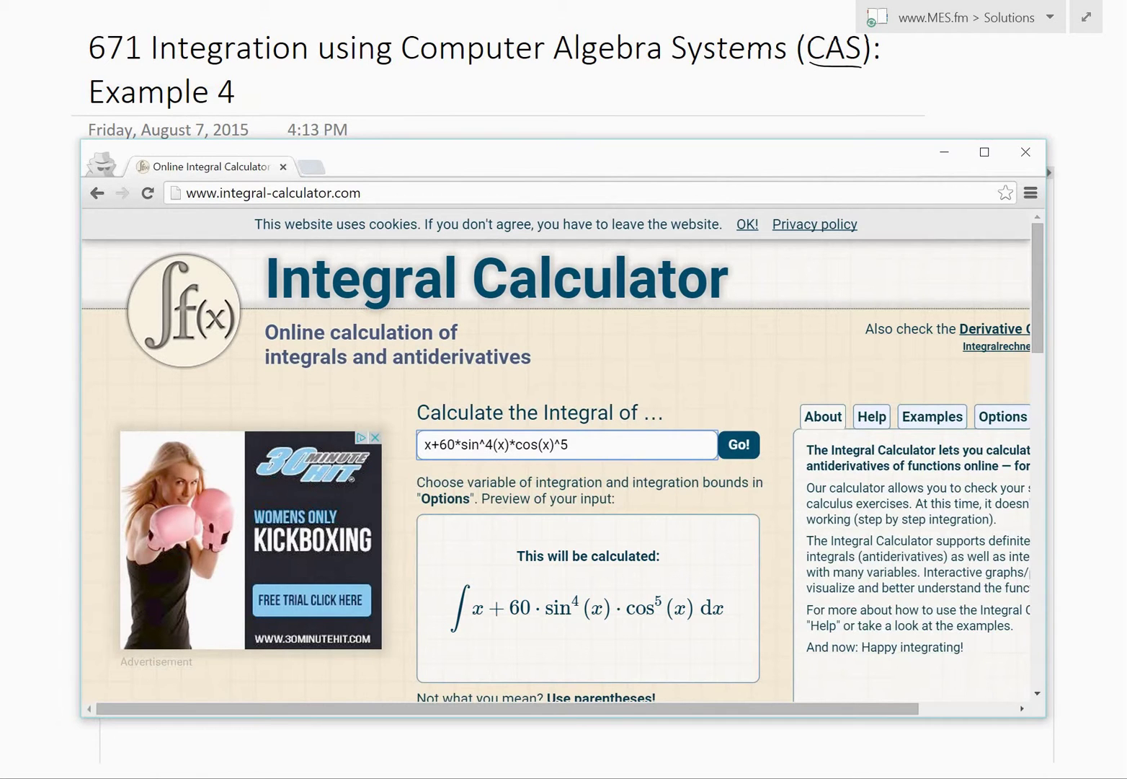
pyautogui.scroll(-1, 562, 454)
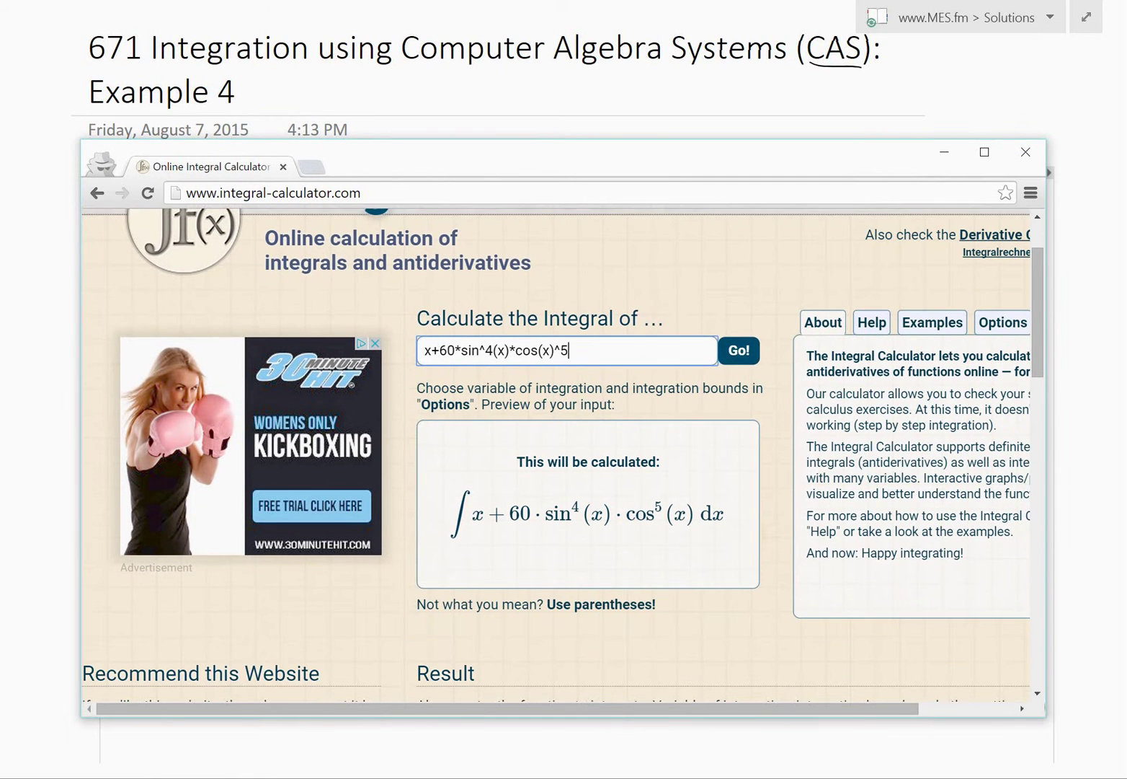
pyautogui.press('Return')
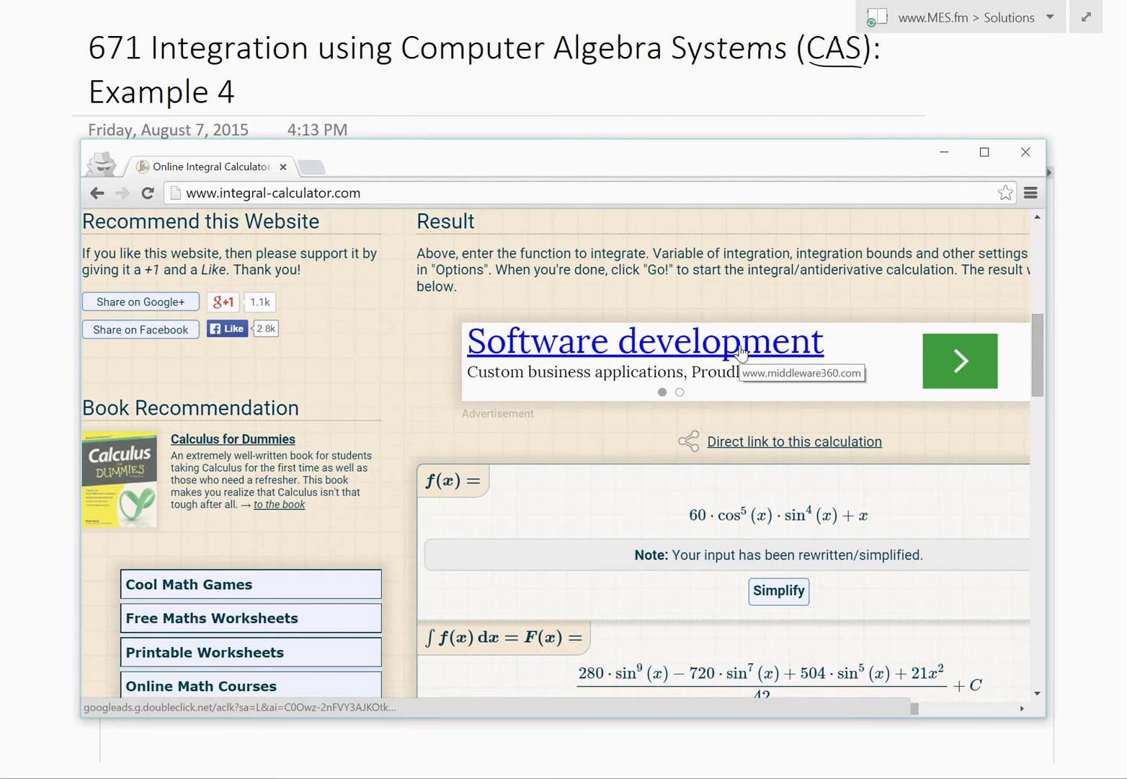
# Examine the computed antiderivative and the interactive graphs of f(x) and F(x) for x from 0 to 5
pyautogui.scroll(-3, 742, 352)
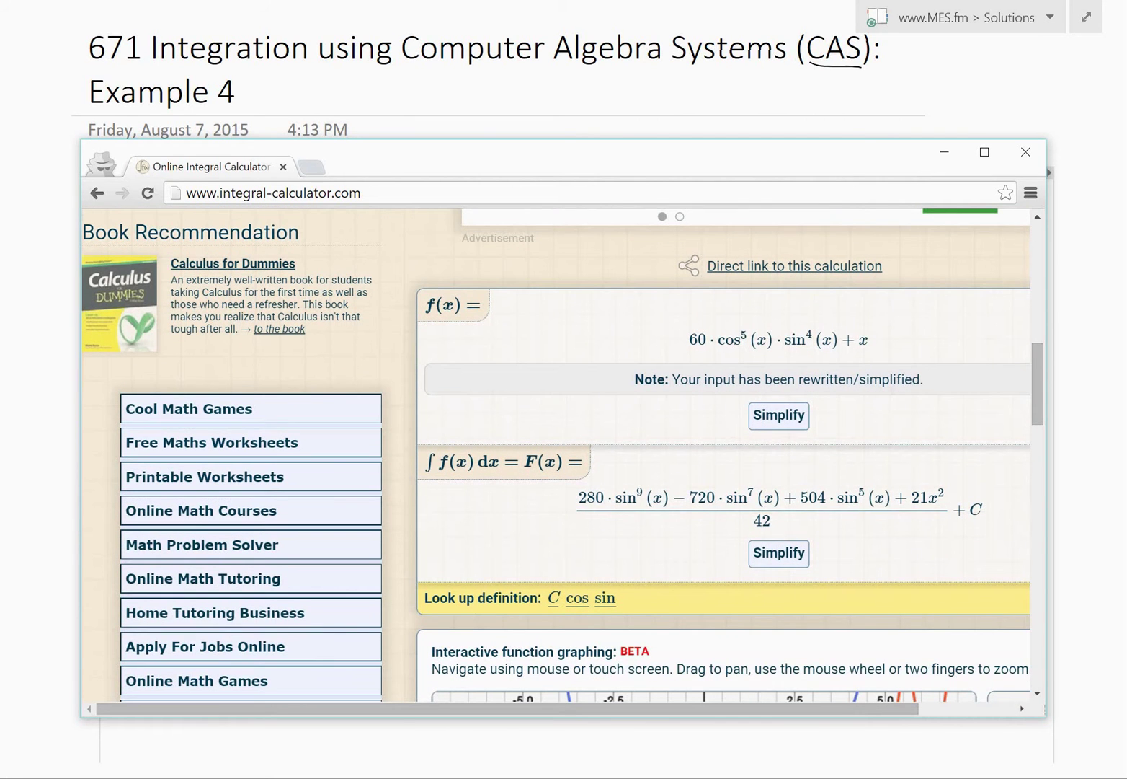
pyautogui.scroll(-5, 577, 454)
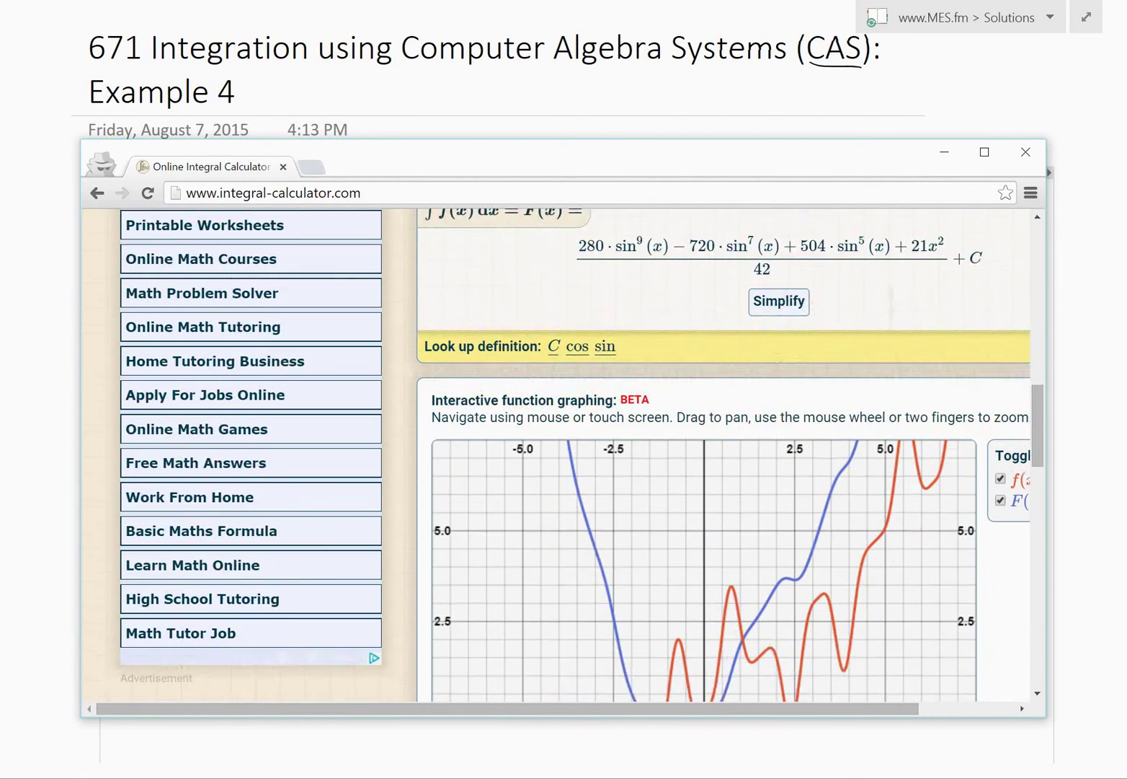
pyautogui.moveTo(704, 562); pyautogui.dragTo(666, 534)
pyautogui.hscroll(2, 705, 504)
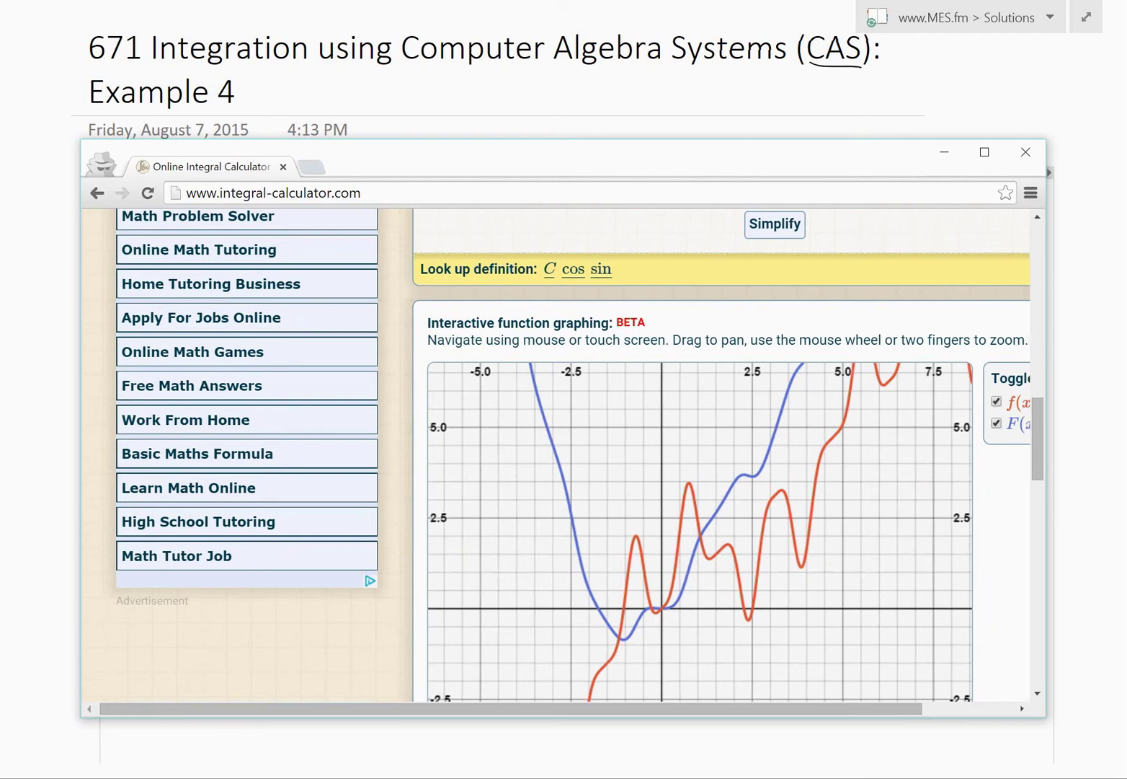
pyautogui.moveTo(727, 501); pyautogui.dragTo(499, 524)
pyautogui.scroll(-3, 703, 532)
pyautogui.scroll(-1, 696, 499)
pyautogui.scroll(-2, 563, 455)
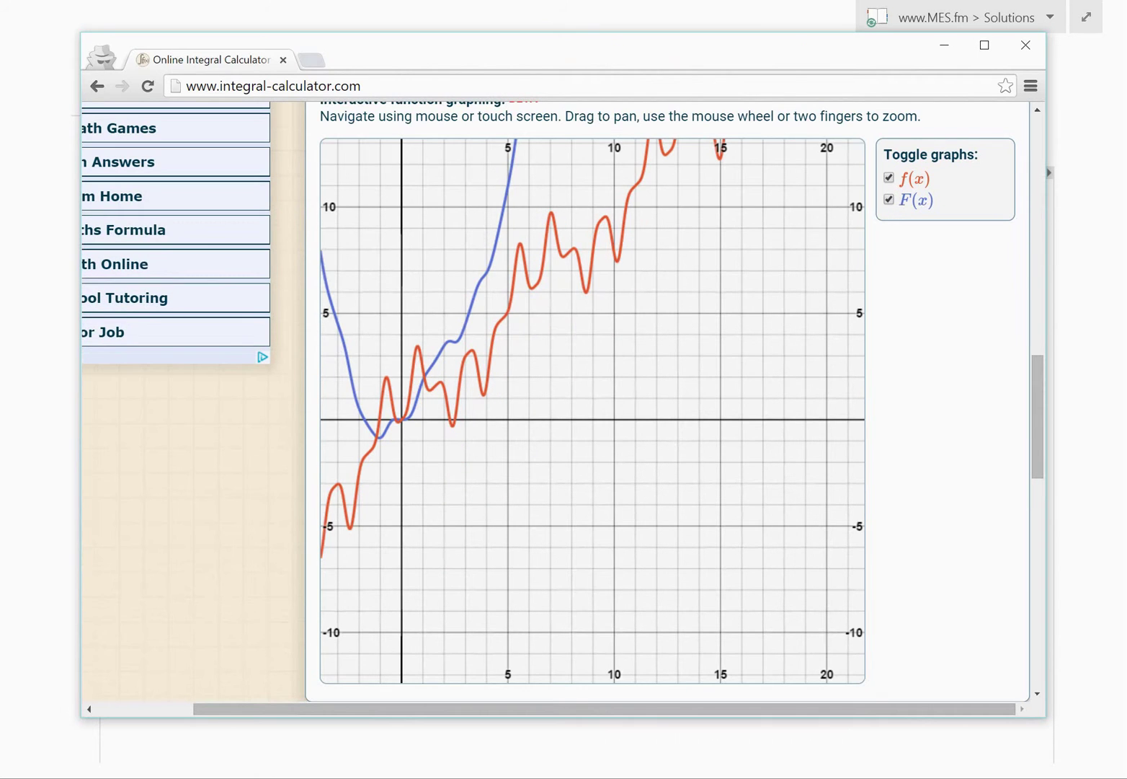
pyautogui.moveTo(552, 467); pyautogui.dragTo(621, 462)
pyautogui.scroll(3, 621, 461)
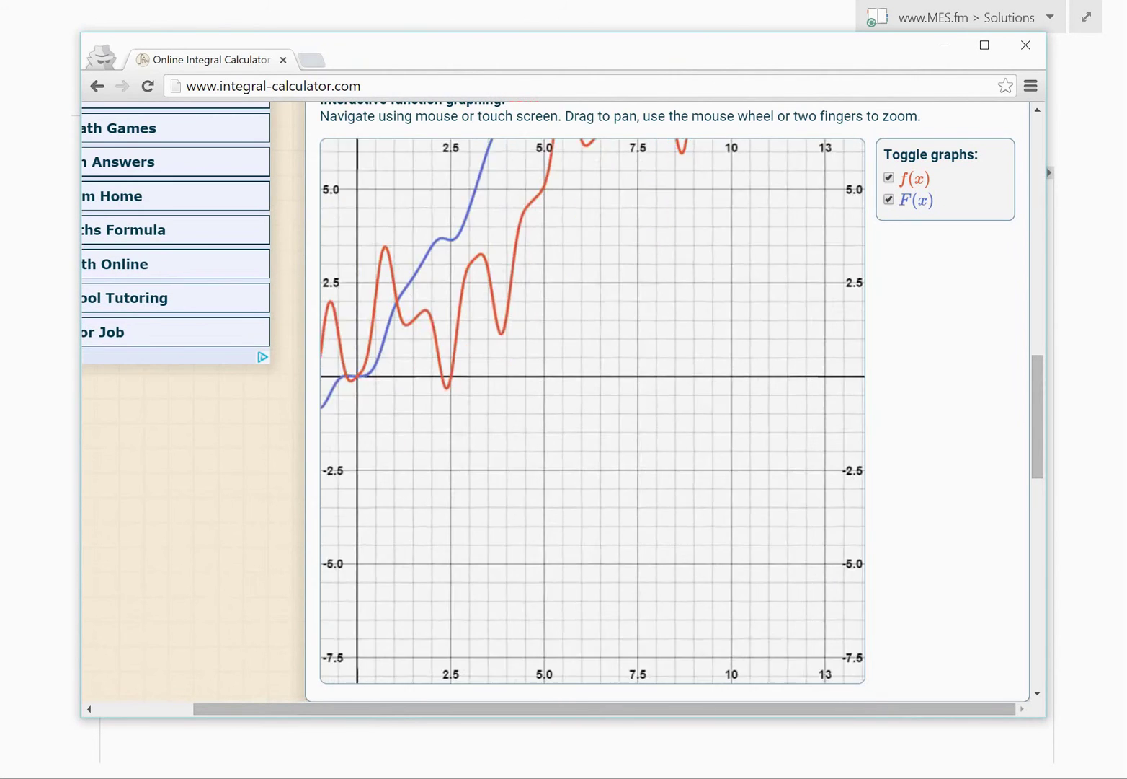
pyautogui.scroll(3, 582, 465)
pyautogui.moveTo(548, 430); pyautogui.dragTo(777, 539)
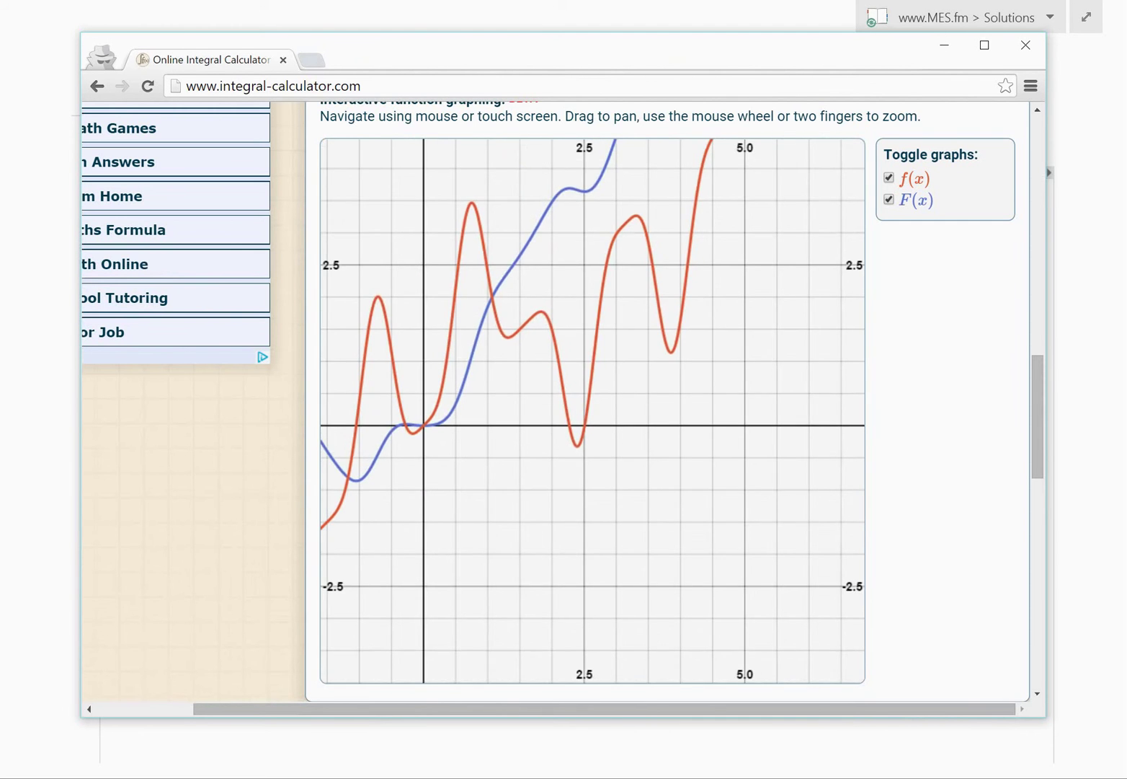
pyautogui.moveTo(593, 411); pyautogui.dragTo(632, 588)
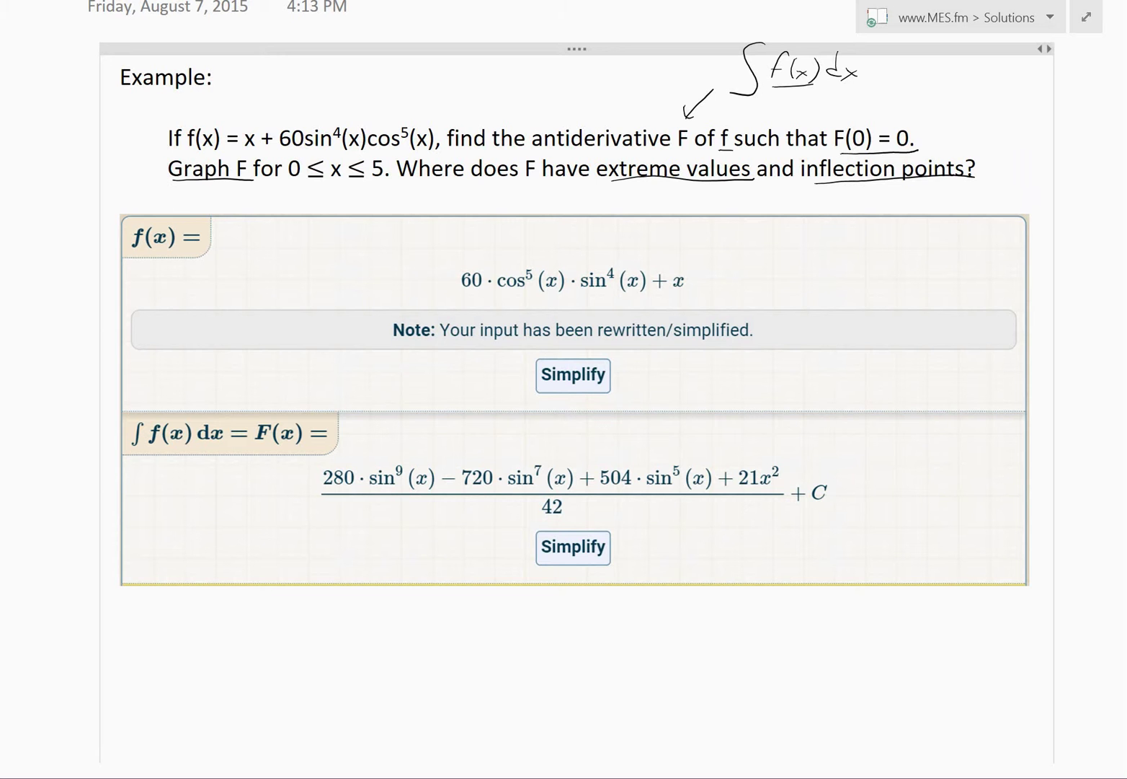
# Handwrite the condition "F(0) = 0" directly below the antiderivative result image in the OneNote page
pyautogui.scroll(-1, 564, 389)
pyautogui.scroll(1, 563, 389)
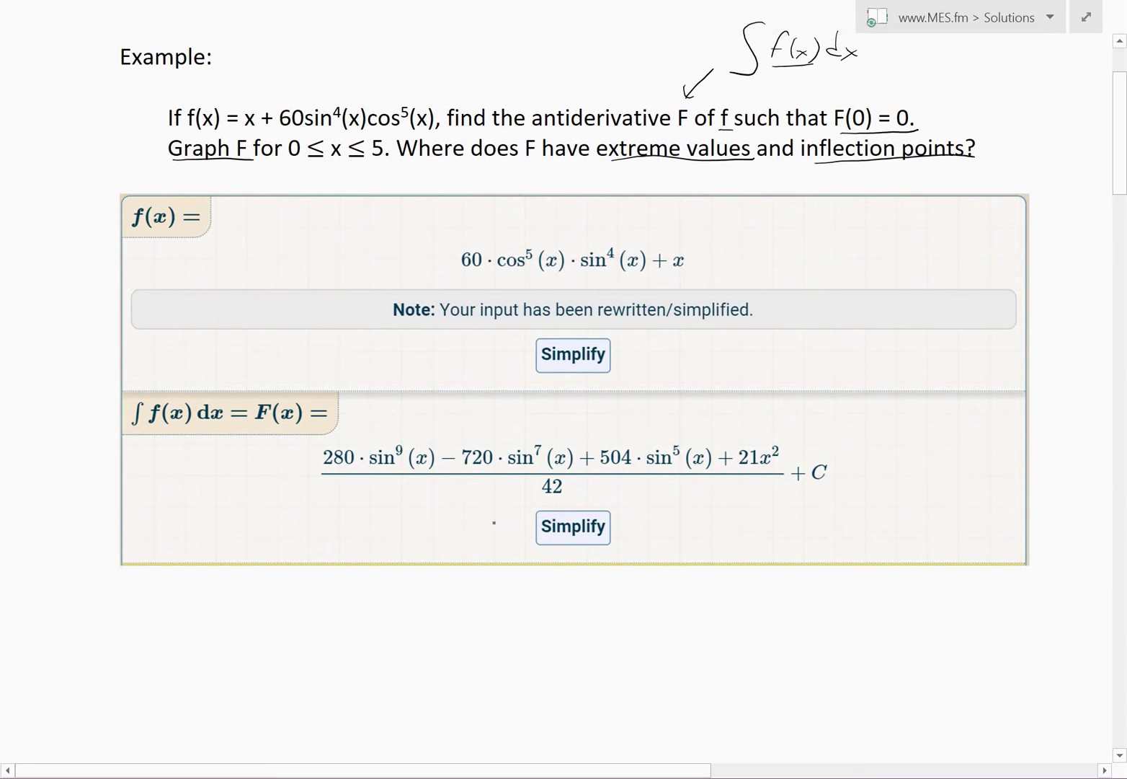
pyautogui.scroll(-2, 493, 522)
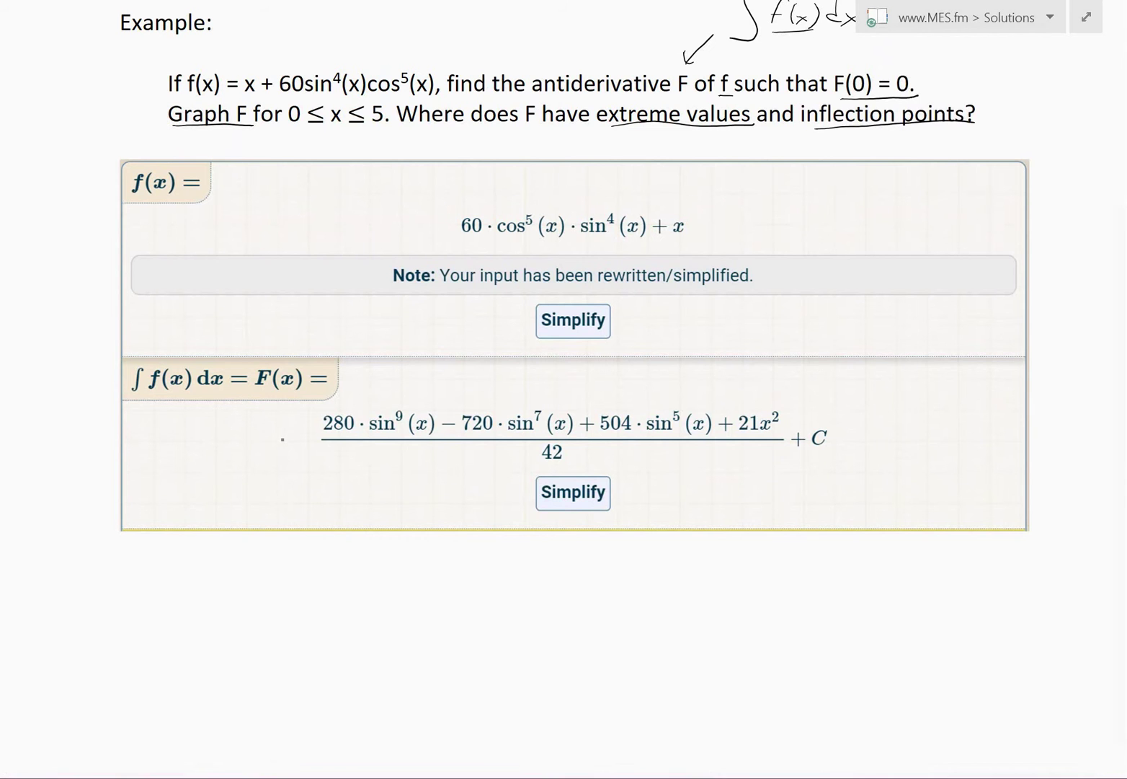
pyautogui.scroll(4, 280, 434)
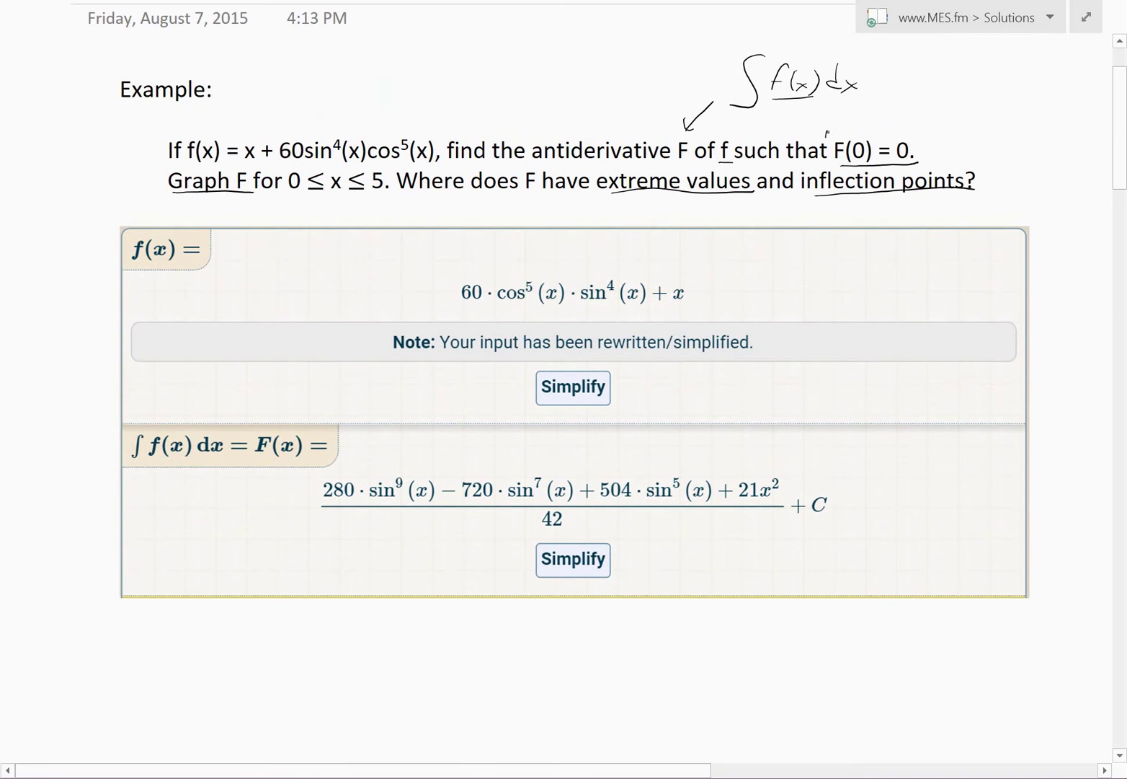
pyautogui.moveTo(831, 164)
pyautogui.mouseDown()
pyautogui.moveTo(948, 148)
pyautogui.moveTo(865, 167)
pyautogui.mouseUp()
pyautogui.scroll(-5, 574, 390)
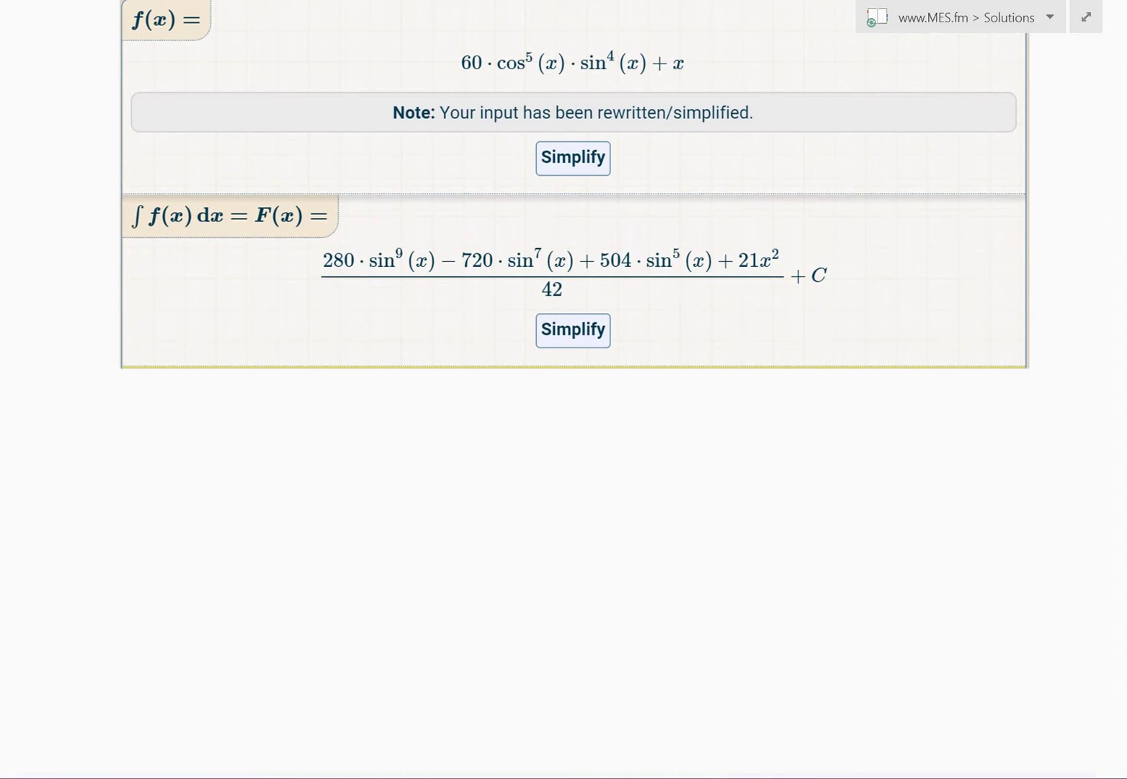
pyautogui.moveTo(284, 386)
pyautogui.mouseDown()
pyautogui.moveTo(265, 416)
pyautogui.moveTo(282, 406)
pyautogui.mouseUp()
pyautogui.moveTo(306, 384); pyautogui.dragTo(303, 418)
pyautogui.moveTo(316, 409); pyautogui.dragTo(330, 396)
pyautogui.moveTo(333, 390)
pyautogui.mouseDown()
pyautogui.moveTo(339, 424)
pyautogui.moveTo(376, 402)
pyautogui.mouseUp()
pyautogui.moveTo(358, 413); pyautogui.dragTo(426, 397)
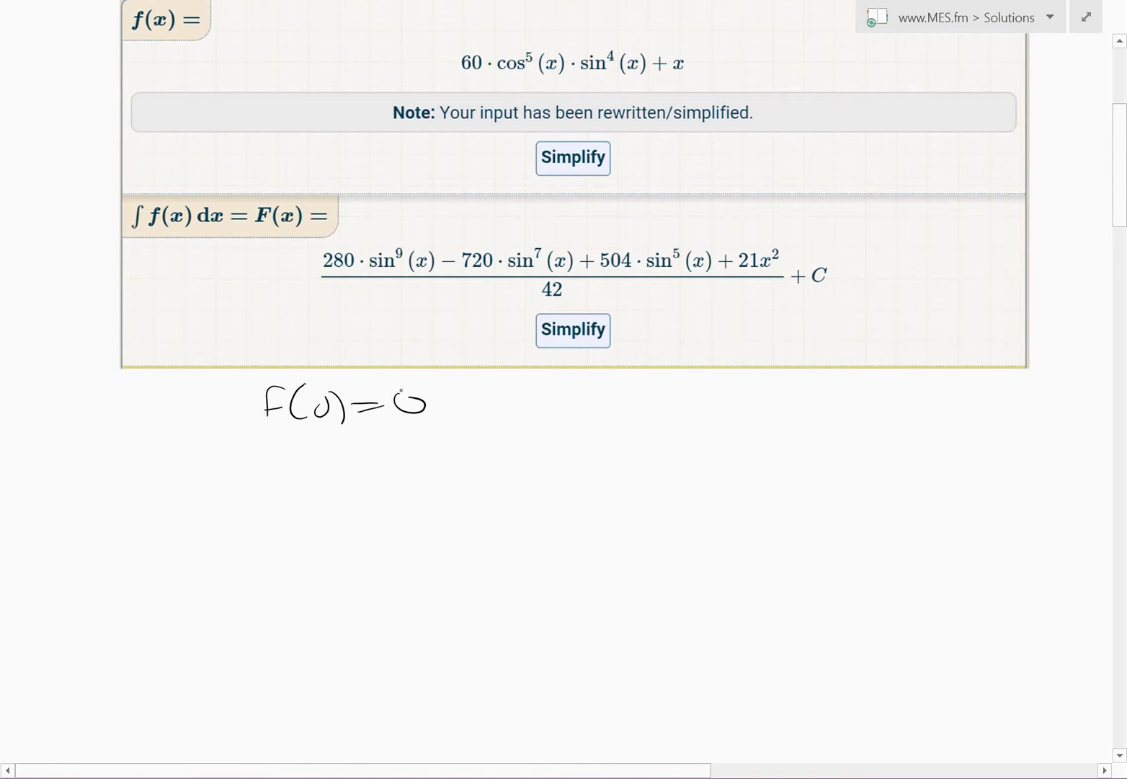
# Draw arrows from the three sine terms and the 21x² term to handwritten zeros, and an arrow from C
pyautogui.moveTo(411, 249); pyautogui.dragTo(441, 225)
pyautogui.moveTo(430, 226)
pyautogui.mouseDown()
pyautogui.moveTo(439, 233)
pyautogui.moveTo(464, 208)
pyautogui.mouseUp()
pyautogui.moveTo(531, 244)
pyautogui.mouseDown()
pyautogui.moveTo(564, 220)
pyautogui.moveTo(561, 229)
pyautogui.mouseUp()
pyautogui.moveTo(677, 238); pyautogui.dragTo(702, 226)
pyautogui.moveTo(717, 206); pyautogui.dragTo(716, 209)
pyautogui.moveTo(582, 204); pyautogui.dragTo(582, 206)
pyautogui.moveTo(756, 240); pyautogui.dragTo(780, 214)
pyautogui.moveTo(769, 215)
pyautogui.mouseDown()
pyautogui.moveTo(778, 224)
pyautogui.moveTo(798, 190)
pyautogui.mouseUp()
pyautogui.moveTo(831, 260); pyautogui.dragTo(853, 237)
pyautogui.moveTo(841, 235); pyautogui.dragTo(858, 242)
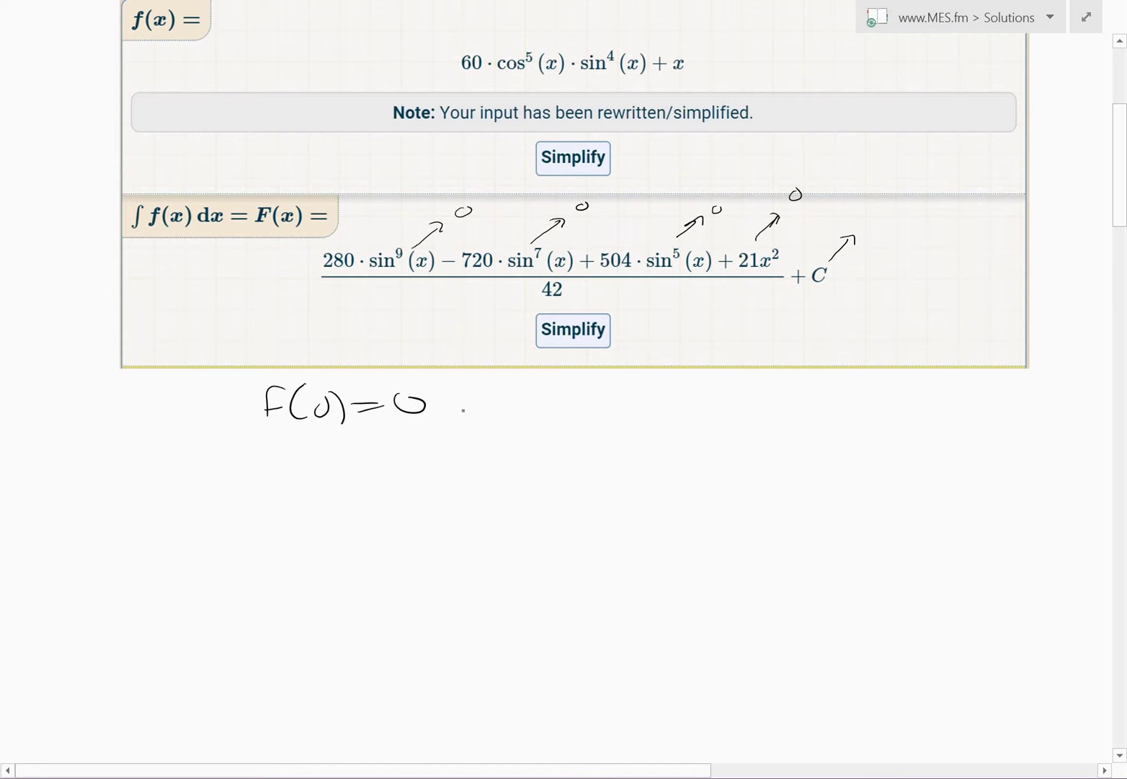
# Extend the handwritten condition to "F(0) = 0 = C" and draw a box around "0 = C"
pyautogui.moveTo(454, 398); pyautogui.dragTo(480, 402)
pyautogui.moveTo(522, 389)
pyautogui.mouseDown()
pyautogui.moveTo(506, 391)
pyautogui.moveTo(527, 408)
pyautogui.mouseUp()
pyautogui.moveTo(388, 383); pyautogui.dragTo(390, 421)
pyautogui.moveTo(382, 381)
pyautogui.mouseDown()
pyautogui.moveTo(429, 380)
pyautogui.moveTo(380, 418)
pyautogui.mouseUp()
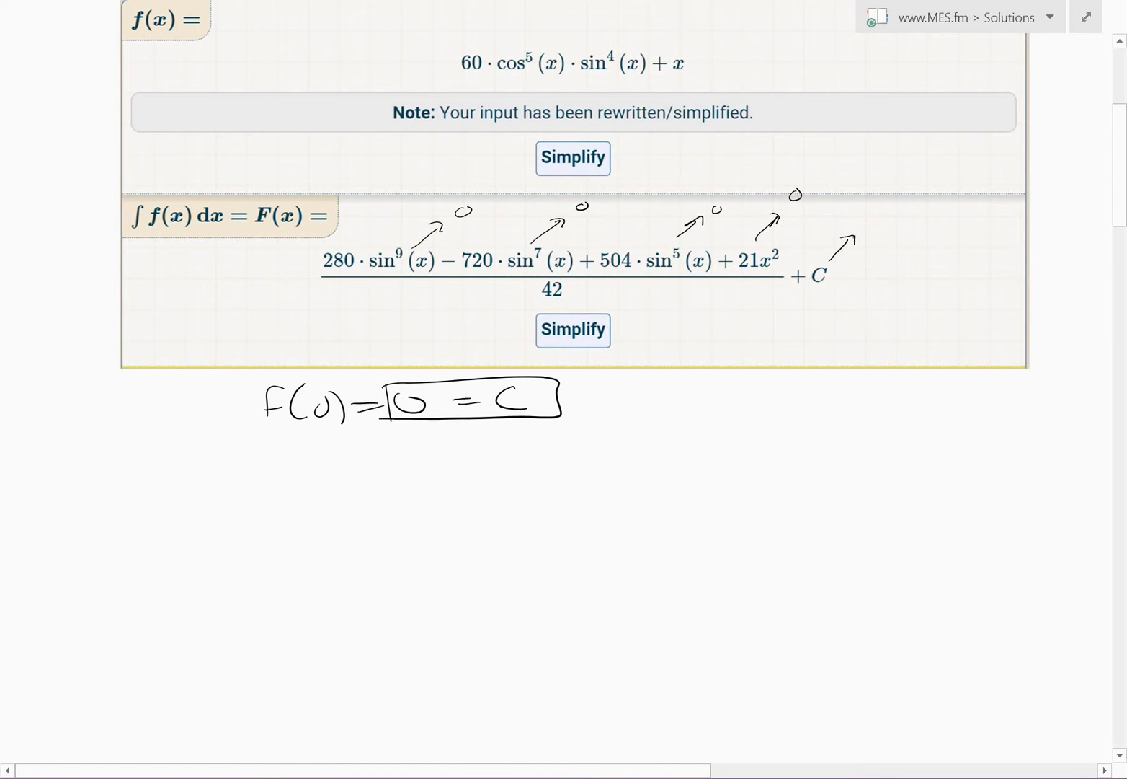
pyautogui.moveTo(869, 211); pyautogui.dragTo(870, 212)
pyautogui.scroll(3, 397, 279)
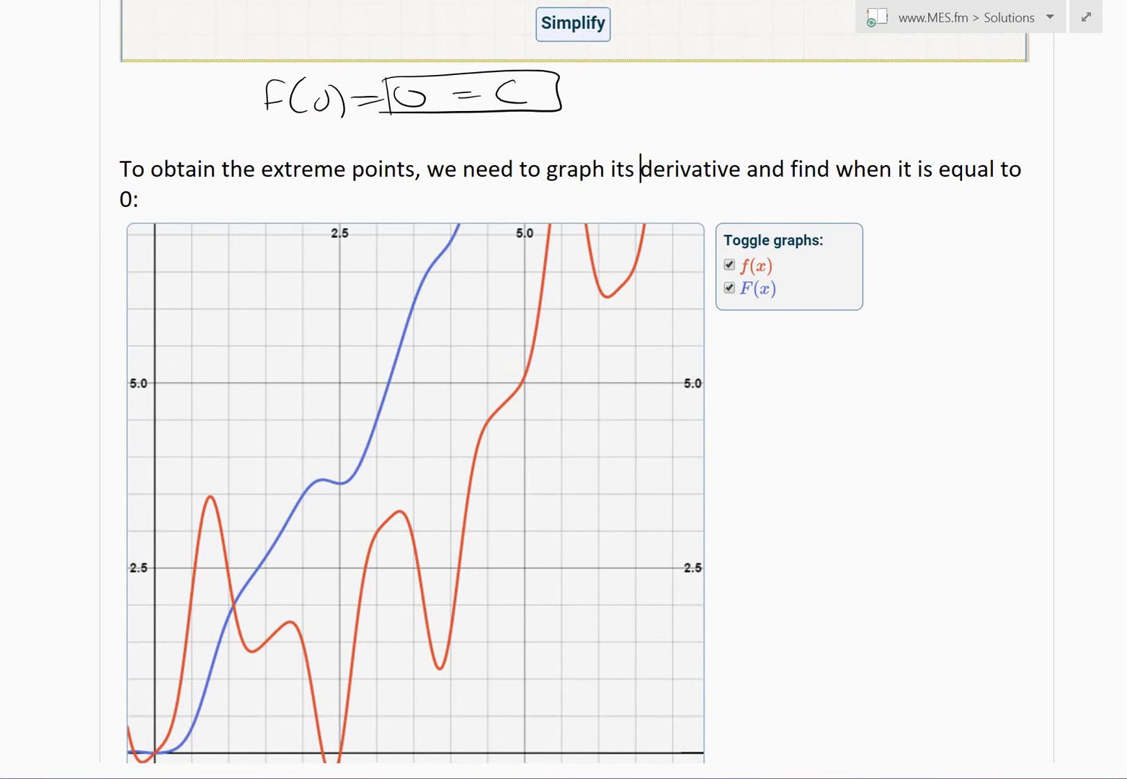
# Underline "derivative" in the extreme points sentence and label the blue curve "F(x)"
pyautogui.scroll(-1, 564, 389)
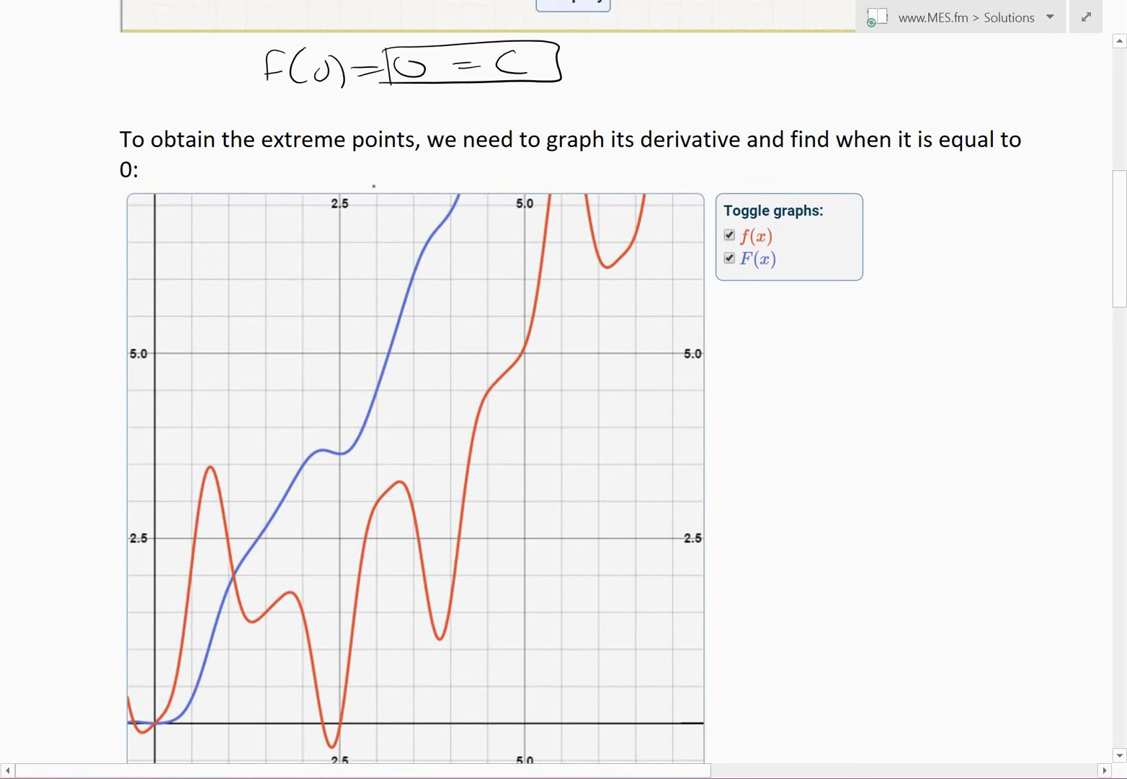
pyautogui.moveTo(646, 151); pyautogui.dragTo(749, 152)
pyautogui.moveTo(412, 188)
pyautogui.mouseDown()
pyautogui.moveTo(418, 232)
pyautogui.moveTo(452, 152)
pyautogui.mouseUp()
pyautogui.moveTo(430, 167); pyautogui.dragTo(457, 169)
pyautogui.moveTo(467, 160)
pyautogui.mouseDown()
pyautogui.moveTo(483, 169)
pyautogui.moveTo(469, 169)
pyautogui.mouseUp()
pyautogui.moveTo(486, 150); pyautogui.dragTo(489, 176)
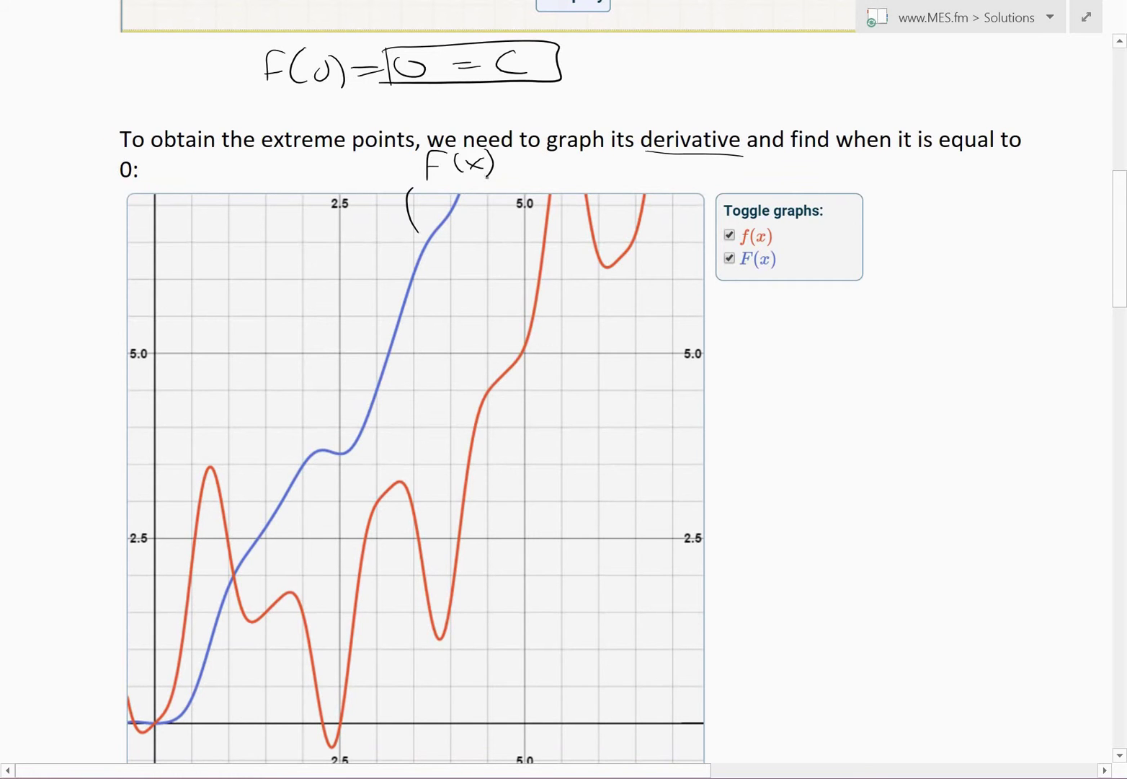
# Handwrite "F'(x) = f(x)" beside the graph, below the graph toggle legend
pyautogui.moveTo(764, 347)
pyautogui.mouseDown()
pyautogui.moveTo(794, 318)
pyautogui.moveTo(822, 343)
pyautogui.mouseUp()
pyautogui.moveTo(829, 326)
pyautogui.mouseDown()
pyautogui.moveTo(845, 336)
pyautogui.moveTo(832, 336)
pyautogui.mouseUp()
pyautogui.moveTo(854, 308)
pyautogui.mouseDown()
pyautogui.moveTo(856, 342)
pyautogui.moveTo(901, 319)
pyautogui.mouseUp()
pyautogui.moveTo(886, 329); pyautogui.dragTo(934, 336)
pyautogui.moveTo(925, 327); pyautogui.dragTo(964, 336)
pyautogui.moveTo(968, 324)
pyautogui.mouseDown()
pyautogui.moveTo(988, 331)
pyautogui.moveTo(971, 334)
pyautogui.mouseUp()
pyautogui.moveTo(992, 305)
pyautogui.mouseDown()
pyautogui.moveTo(1000, 326)
pyautogui.moveTo(989, 340)
pyautogui.mouseUp()
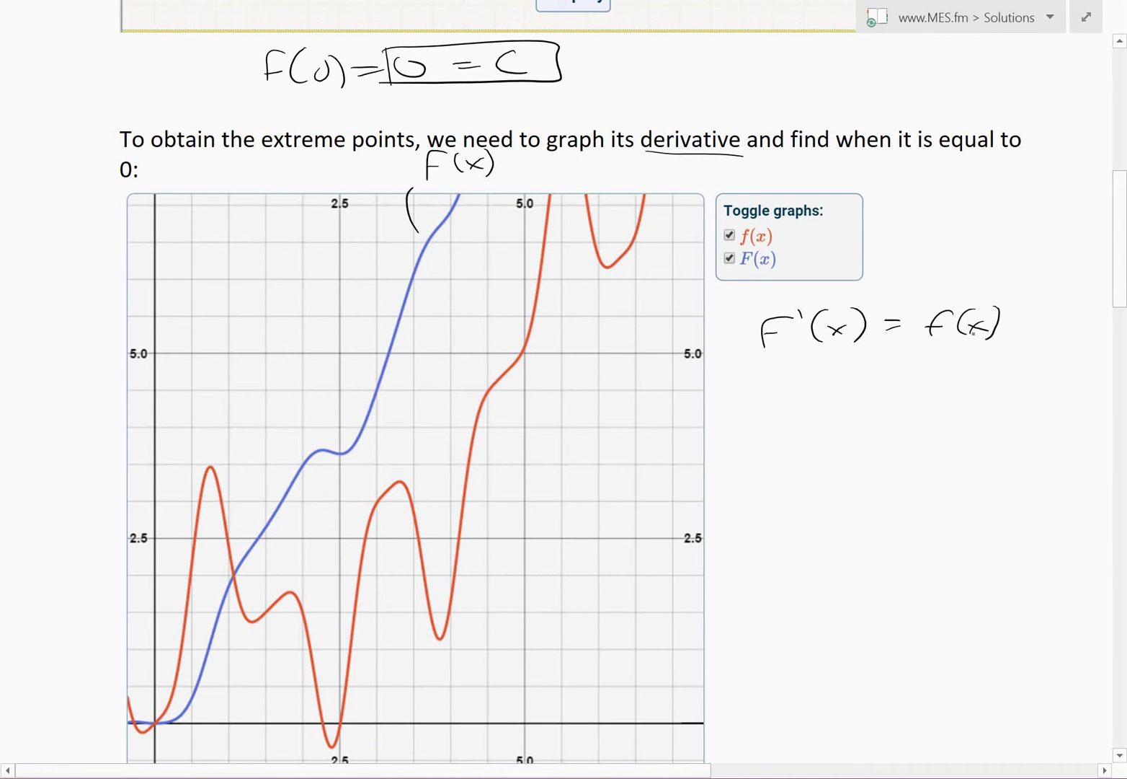
# Mark the two points near x = 2.5 where the red f(x) curve crosses the x-axis
pyautogui.scroll(-1, 974, 333)
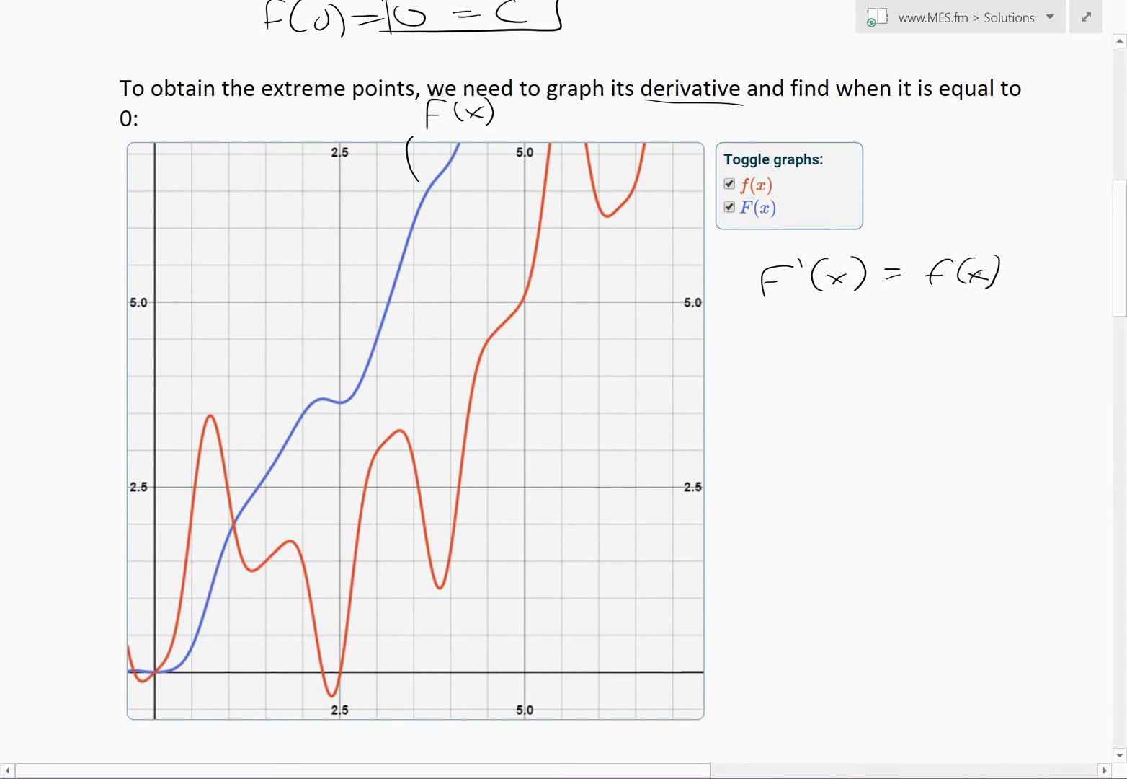
pyautogui.scroll(-3, 494, 380)
pyautogui.scroll(2, 494, 380)
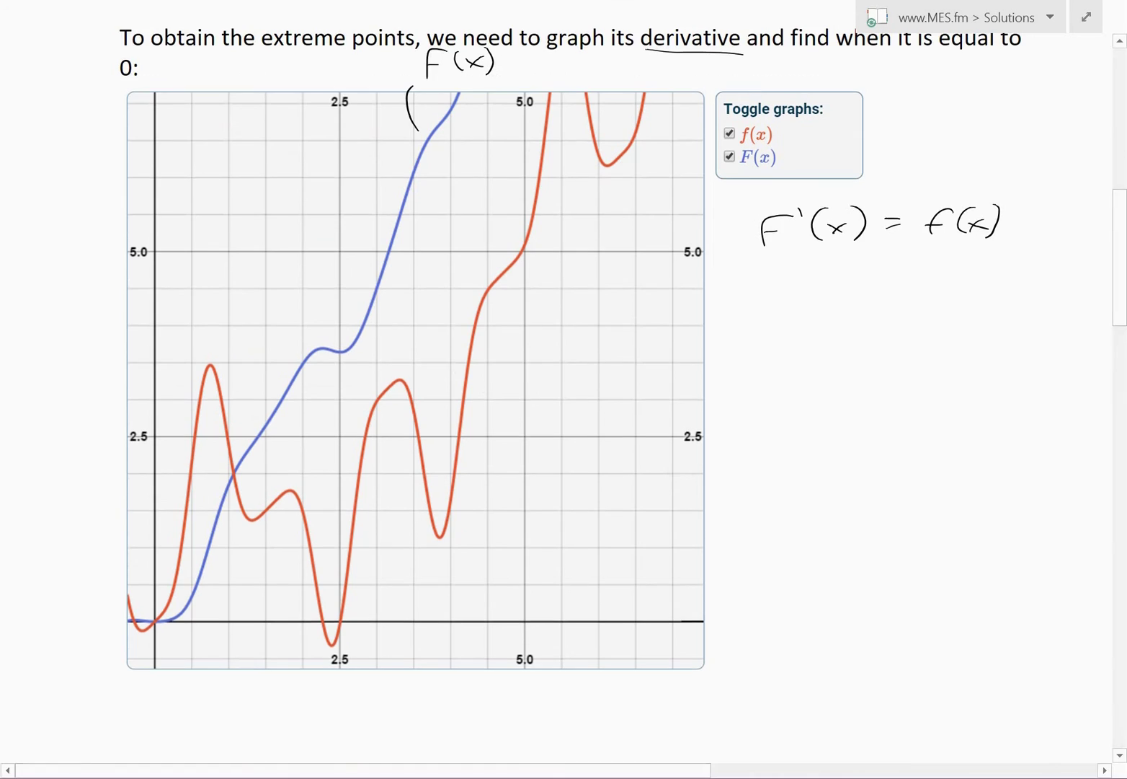
pyautogui.click(494, 379)
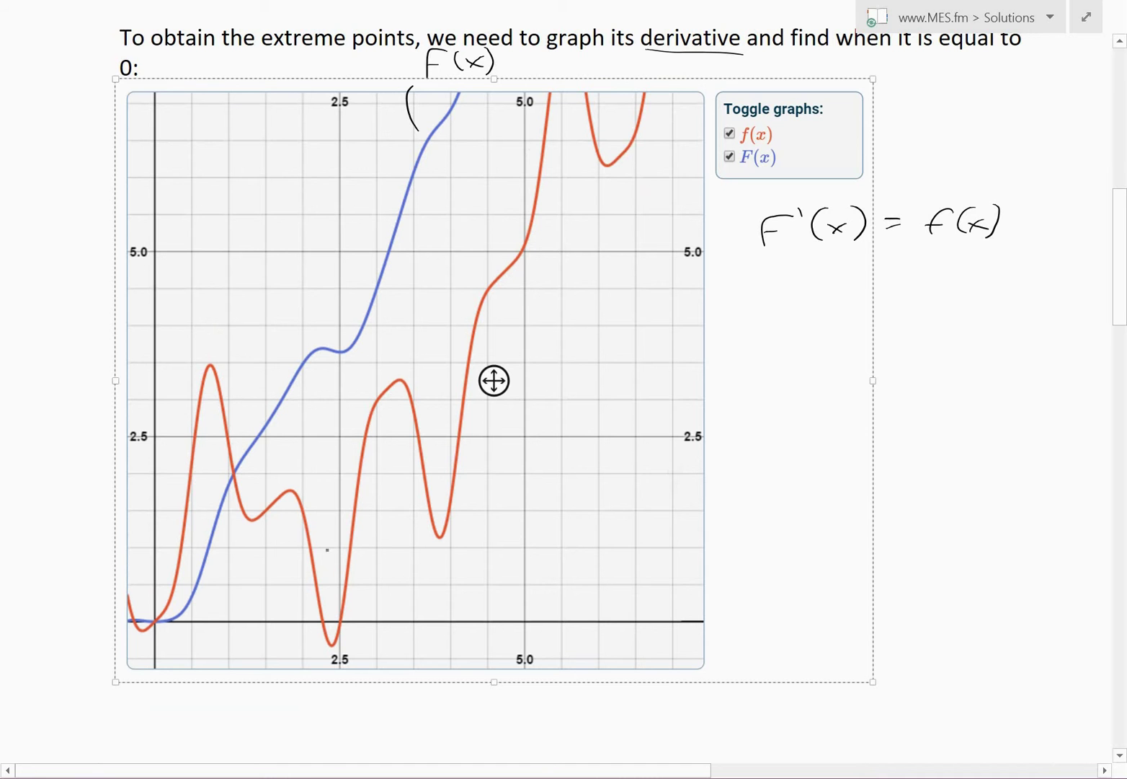
pyautogui.moveTo(322, 609)
pyautogui.mouseDown()
pyautogui.moveTo(323, 631)
pyautogui.moveTo(342, 631)
pyautogui.moveTo(343, 609)
pyautogui.mouseUp()
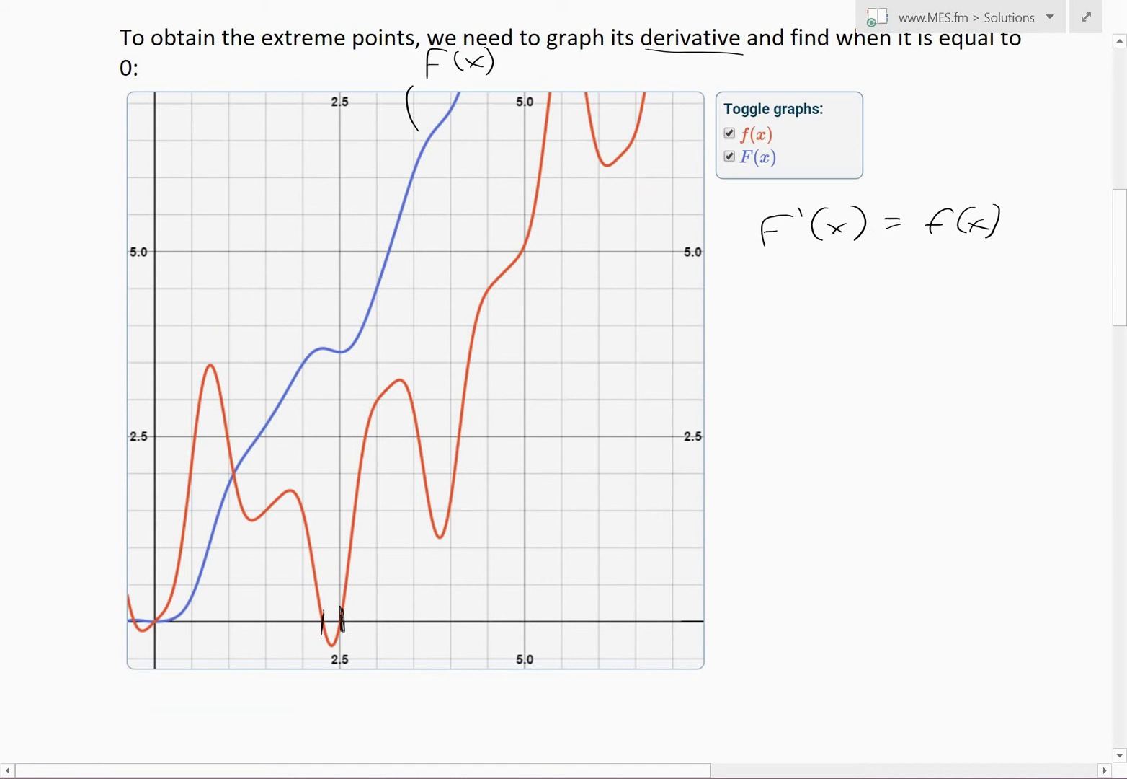
# Add tick marks labelled 1, 2 and 3 along the graph's x-axis
pyautogui.scroll(-2, 336, 206)
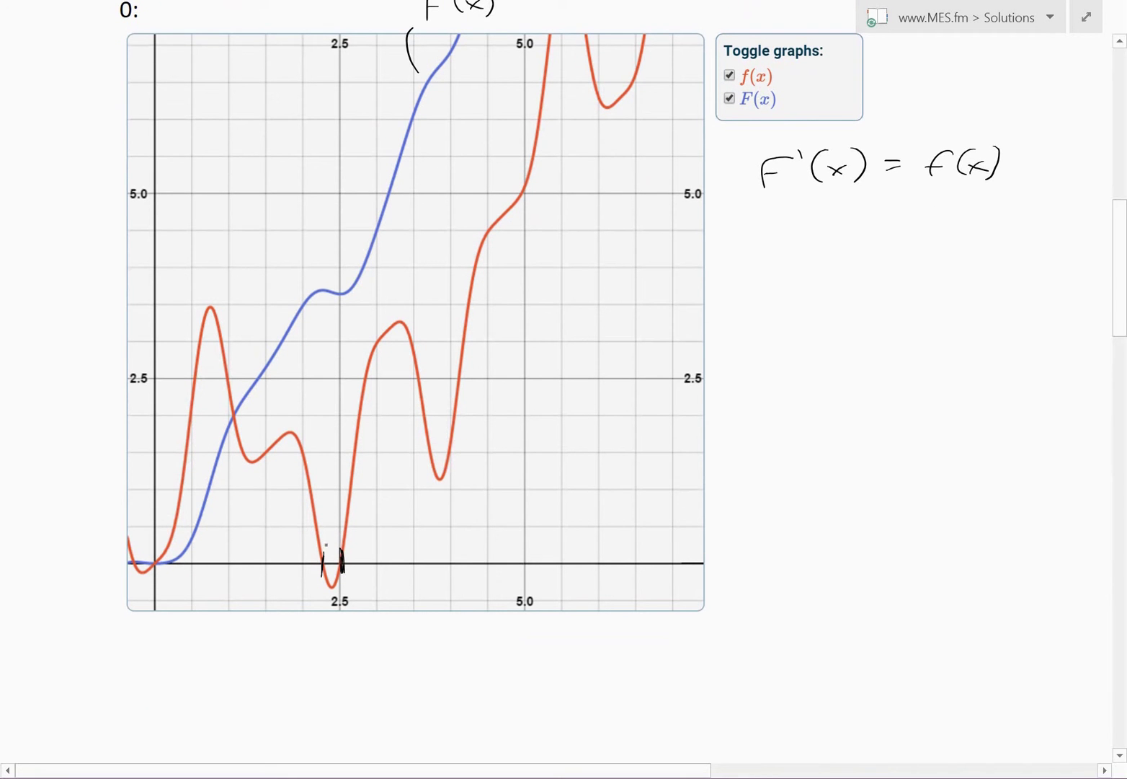
pyautogui.scroll(-4, 324, 546)
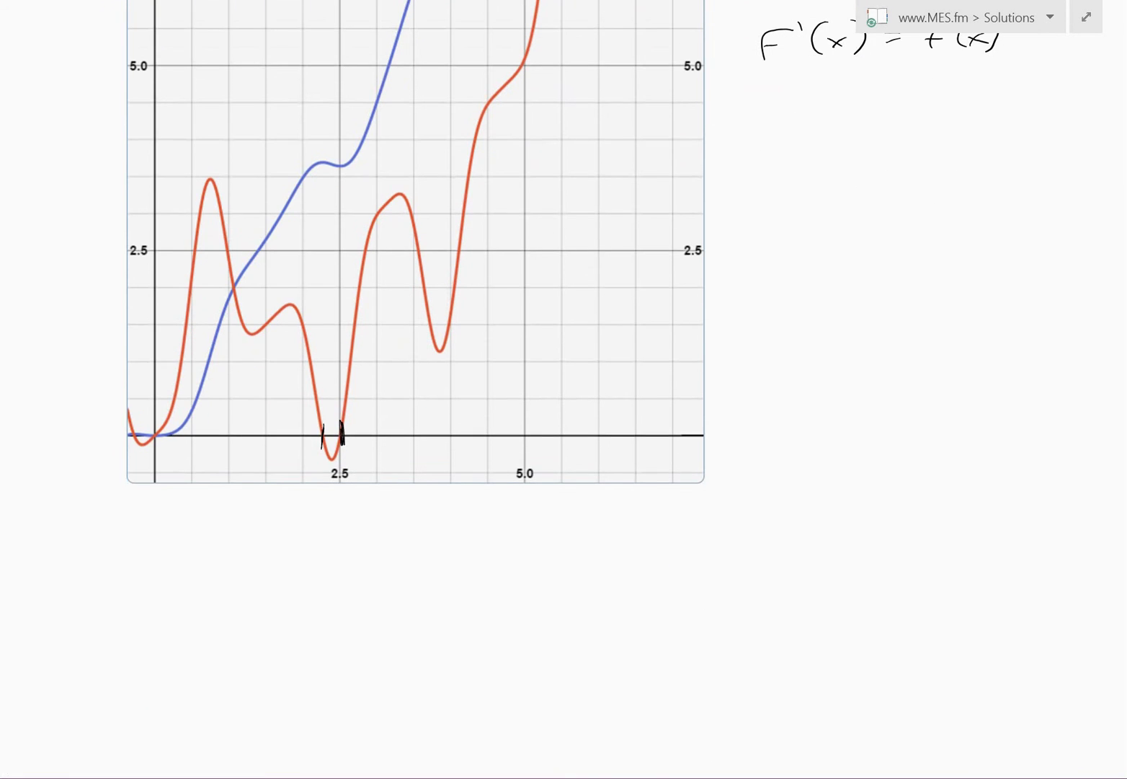
pyautogui.moveTo(227, 425); pyautogui.dragTo(223, 461)
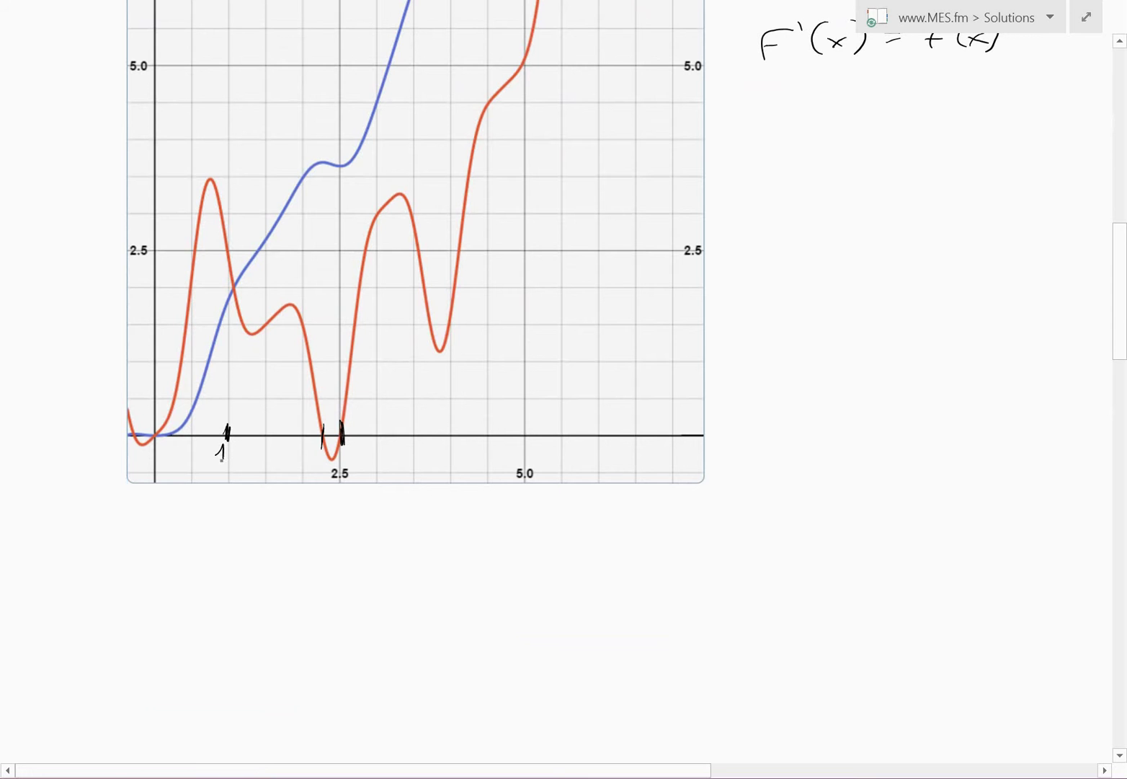
pyautogui.moveTo(303, 427)
pyautogui.mouseDown()
pyautogui.moveTo(291, 461)
pyautogui.moveTo(302, 461)
pyautogui.mouseUp()
pyautogui.moveTo(377, 427); pyautogui.dragTo(378, 445)
pyautogui.moveTo(375, 448); pyautogui.dragTo(376, 465)
# Label the small peak of the blue F(x) curve "local max" with an arrow pointing to it
pyautogui.moveTo(298, 164)
pyautogui.mouseDown()
pyautogui.moveTo(333, 160)
pyautogui.moveTo(312, 153)
pyautogui.moveTo(320, 146)
pyautogui.mouseUp()
pyautogui.moveTo(257, 91); pyautogui.dragTo(254, 108)
pyautogui.moveTo(267, 99); pyautogui.dragTo(276, 105)
pyautogui.moveTo(291, 96); pyautogui.dragTo(303, 107)
pyautogui.moveTo(246, 137); pyautogui.dragTo(263, 137)
pyautogui.moveTo(274, 130); pyautogui.dragTo(277, 137)
pyautogui.click(283, 131)
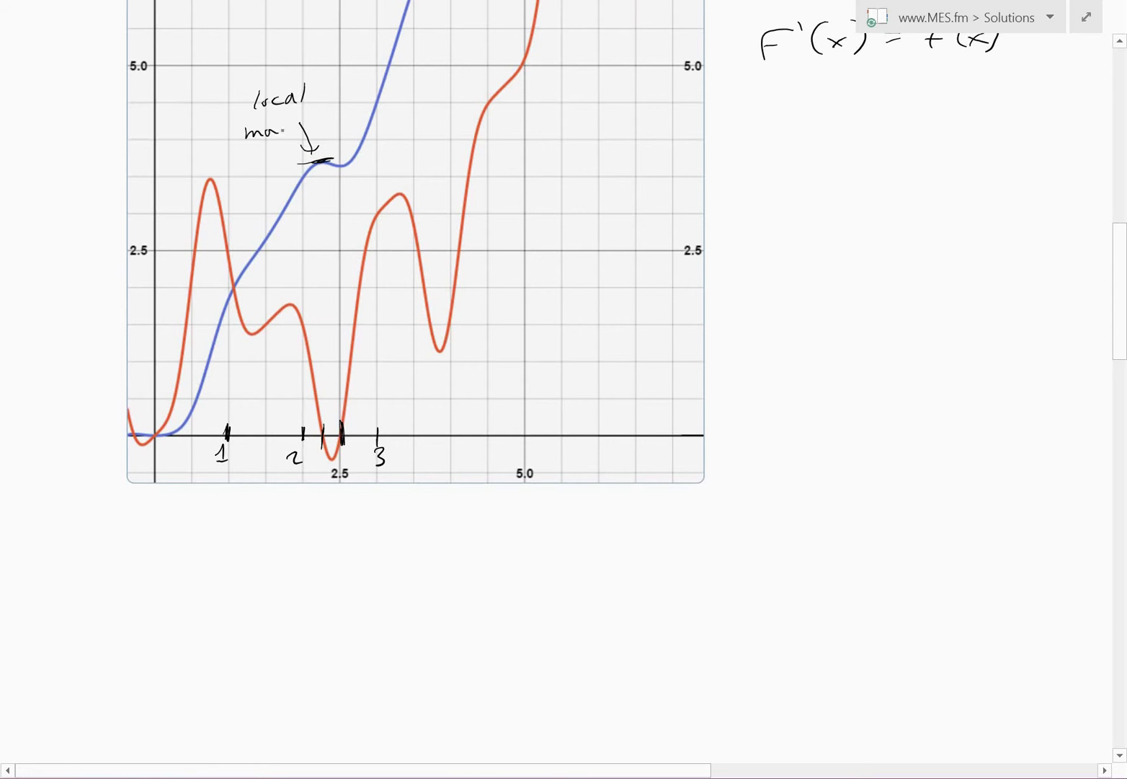
# Label the dip just after the blue curve's peak "local min" with an arrow pointing to it
pyautogui.moveTo(353, 189); pyautogui.dragTo(346, 168)
pyautogui.moveTo(346, 168); pyautogui.dragTo(355, 175)
pyautogui.moveTo(370, 159)
pyautogui.mouseDown()
pyautogui.moveTo(368, 174)
pyautogui.moveTo(390, 176)
pyautogui.mouseUp()
pyautogui.moveTo(403, 168); pyautogui.dragTo(453, 179)
# Draw leader lines from the two marked x-axis crossings and label them "x ≈ 2.3" and "x ≈ 2.5"
pyautogui.moveTo(318, 451); pyautogui.dragTo(295, 542)
pyautogui.moveTo(294, 523)
pyautogui.mouseDown()
pyautogui.moveTo(283, 543)
pyautogui.moveTo(315, 528)
pyautogui.moveTo(314, 542)
pyautogui.moveTo(353, 544)
pyautogui.mouseUp()
pyautogui.click(345, 542)
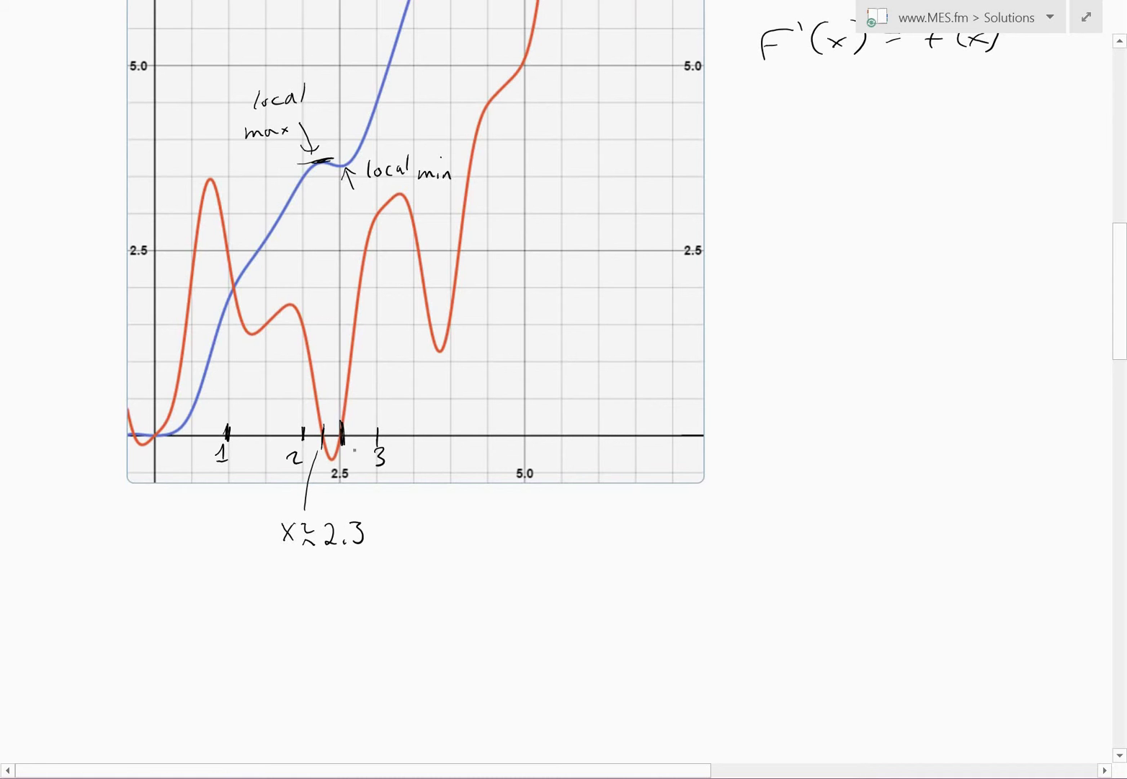
pyautogui.moveTo(345, 441)
pyautogui.mouseDown()
pyautogui.moveTo(409, 514)
pyautogui.moveTo(445, 512)
pyautogui.moveTo(443, 524)
pyautogui.mouseUp()
pyautogui.moveTo(455, 506); pyautogui.dragTo(477, 514)
pyautogui.moveTo(455, 523)
pyautogui.mouseDown()
pyautogui.moveTo(545, 514)
pyautogui.moveTo(534, 524)
pyautogui.mouseUp()
pyautogui.click(521, 524)
# Undo the stray pen mark and handwrite "@ x ≈ 2.3" below "F'(x) = f(x)"
pyautogui.scroll(-2, 1005, 669)
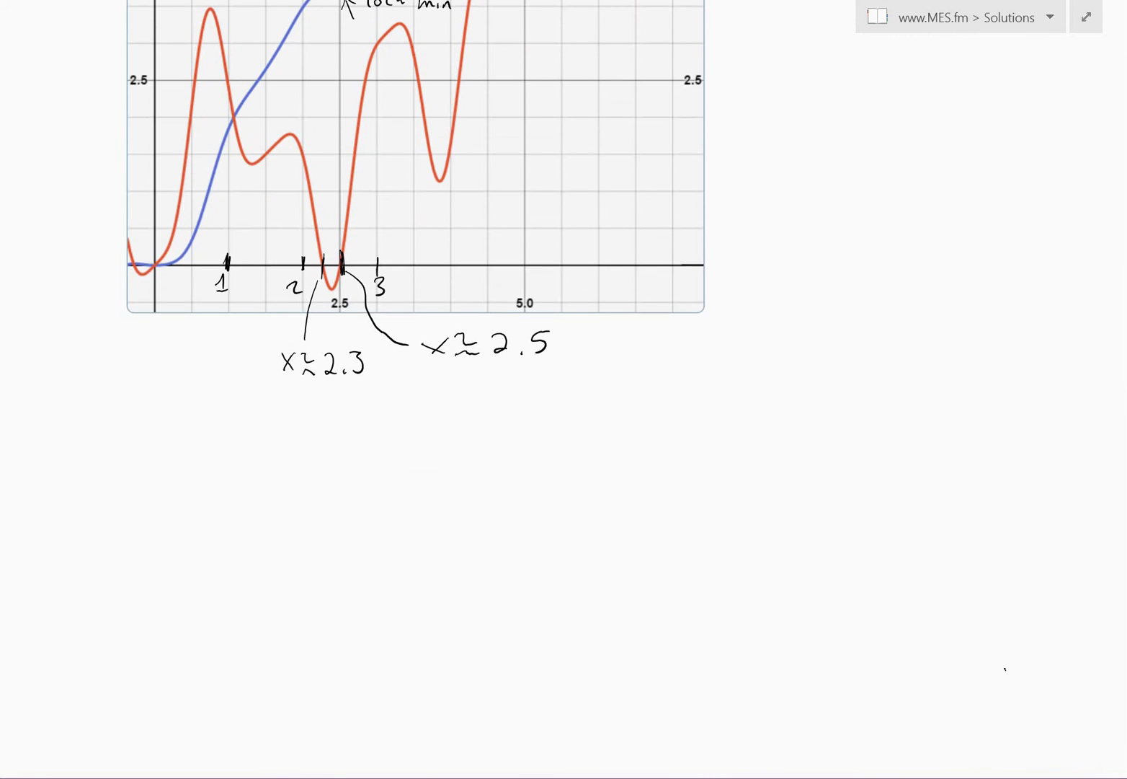
pyautogui.hotkey('ctrl', 'z')
pyautogui.scroll(5, 1006, 669)
pyautogui.scroll(-2, 1006, 669)
pyautogui.scroll(-1, 733, 169)
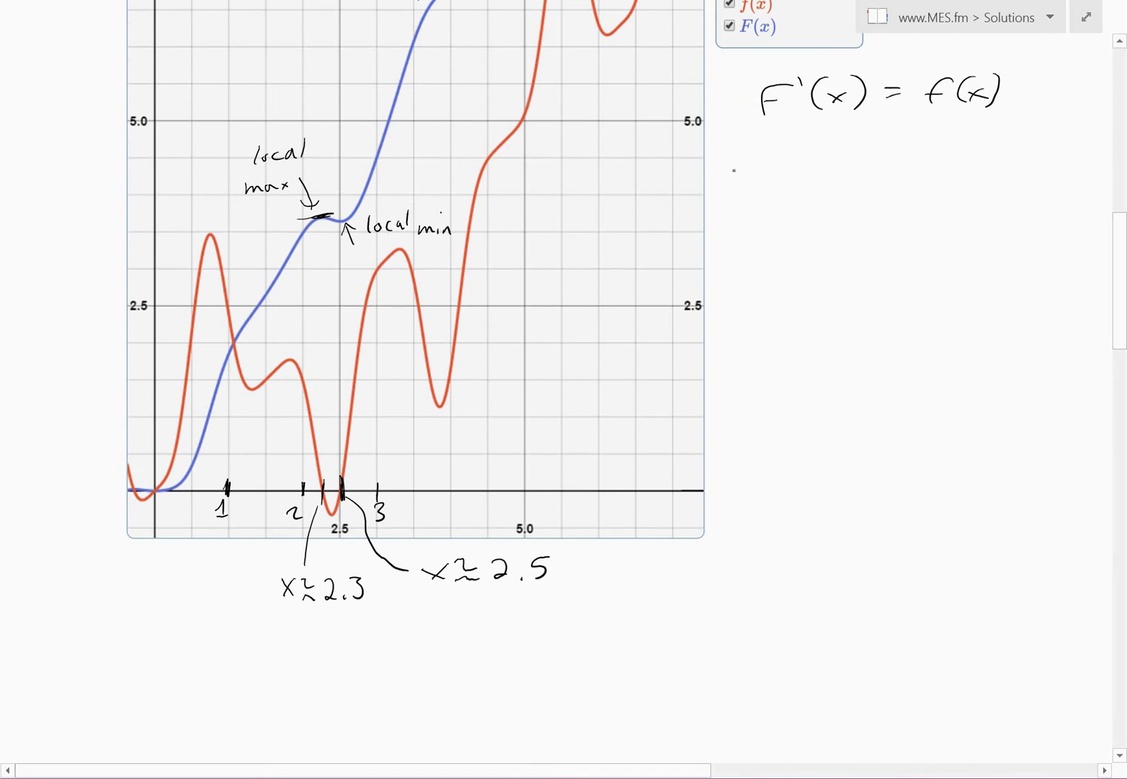
pyautogui.moveTo(753, 160)
pyautogui.mouseDown()
pyautogui.moveTo(759, 172)
pyautogui.moveTo(757, 153)
pyautogui.moveTo(787, 170)
pyautogui.moveTo(779, 177)
pyautogui.moveTo(836, 159)
pyautogui.mouseUp()
pyautogui.moveTo(819, 173)
pyautogui.mouseDown()
pyautogui.moveTo(892, 165)
pyautogui.moveTo(884, 179)
pyautogui.mouseUp()
pyautogui.click(877, 168)
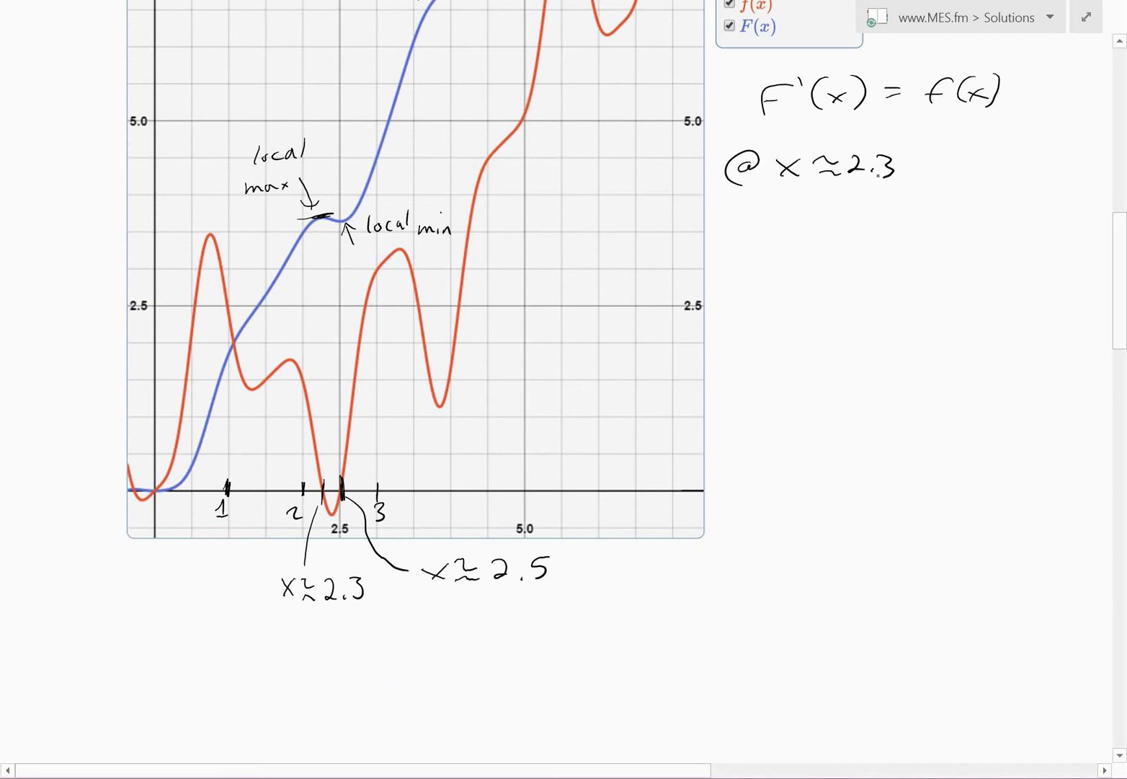
# Complete the "@ x ≈ 2.3" line with "→ local max"
pyautogui.scroll(2, 493, 328)
pyautogui.click(494, 328)
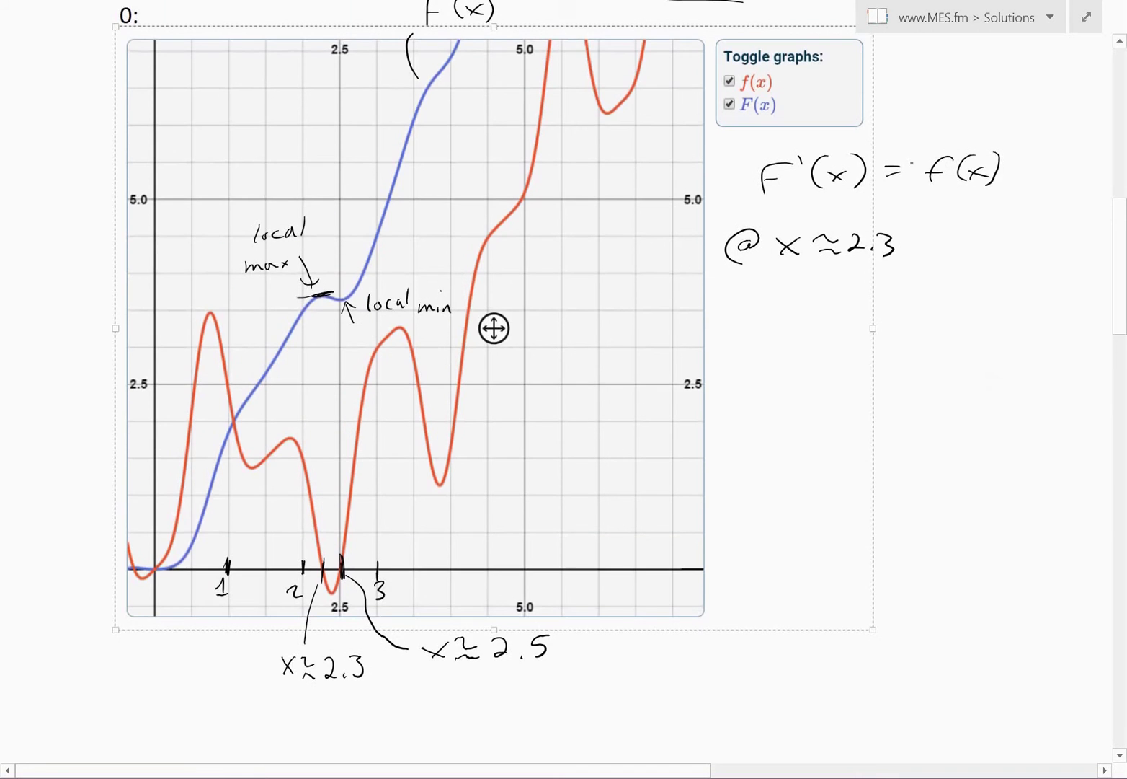
pyautogui.hscroll(5, 494, 328)
pyautogui.moveTo(532, 228); pyautogui.dragTo(577, 232)
pyautogui.moveTo(598, 223); pyautogui.dragTo(613, 233)
pyautogui.moveTo(634, 222); pyautogui.dragTo(634, 232)
pyautogui.moveTo(648, 205)
pyautogui.mouseDown()
pyautogui.moveTo(645, 231)
pyautogui.moveTo(678, 224)
pyautogui.moveTo(693, 236)
pyautogui.mouseUp()
pyautogui.moveTo(710, 224); pyautogui.dragTo(719, 236)
pyautogui.moveTo(723, 228)
pyautogui.mouseDown()
pyautogui.moveTo(735, 238)
pyautogui.moveTo(724, 243)
pyautogui.mouseUp()
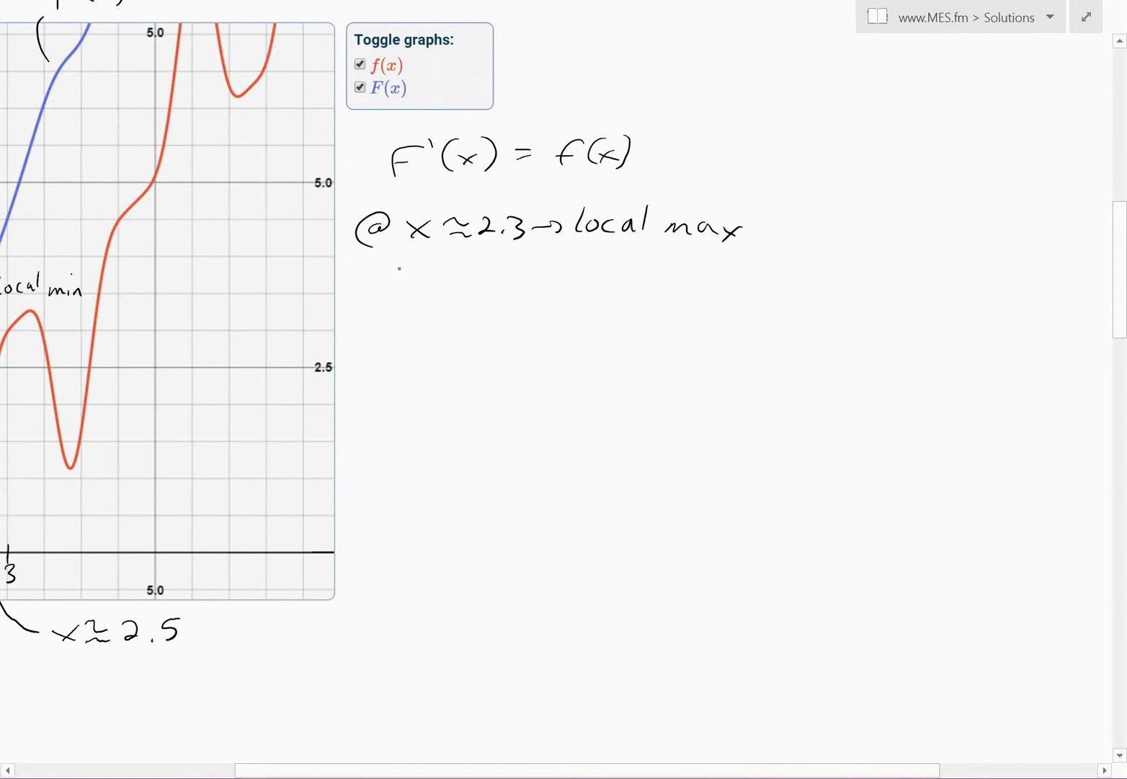
# Handwrite "@ x ≈ 2.5 → local min" on the line below the local max note
pyautogui.moveTo(387, 268)
pyautogui.mouseDown()
pyautogui.moveTo(371, 287)
pyautogui.moveTo(375, 268)
pyautogui.mouseUp()
pyautogui.moveTo(409, 275)
pyautogui.mouseDown()
pyautogui.moveTo(430, 288)
pyautogui.moveTo(410, 290)
pyautogui.moveTo(473, 272)
pyautogui.moveTo(495, 288)
pyautogui.moveTo(512, 275)
pyautogui.moveTo(509, 286)
pyautogui.moveTo(569, 279)
pyautogui.mouseUp()
pyautogui.click(503, 286)
pyautogui.moveTo(557, 272)
pyautogui.mouseDown()
pyautogui.moveTo(559, 287)
pyautogui.moveTo(590, 287)
pyautogui.mouseUp()
pyautogui.moveTo(614, 275)
pyautogui.mouseDown()
pyautogui.moveTo(604, 283)
pyautogui.moveTo(614, 277)
pyautogui.mouseUp()
pyautogui.moveTo(633, 275)
pyautogui.mouseDown()
pyautogui.moveTo(630, 289)
pyautogui.moveTo(651, 286)
pyautogui.mouseUp()
pyautogui.moveTo(667, 261)
pyautogui.mouseDown()
pyautogui.moveTo(657, 290)
pyautogui.moveTo(703, 289)
pyautogui.mouseUp()
pyautogui.moveTo(714, 280); pyautogui.dragTo(731, 293)
pyautogui.click(719, 261)
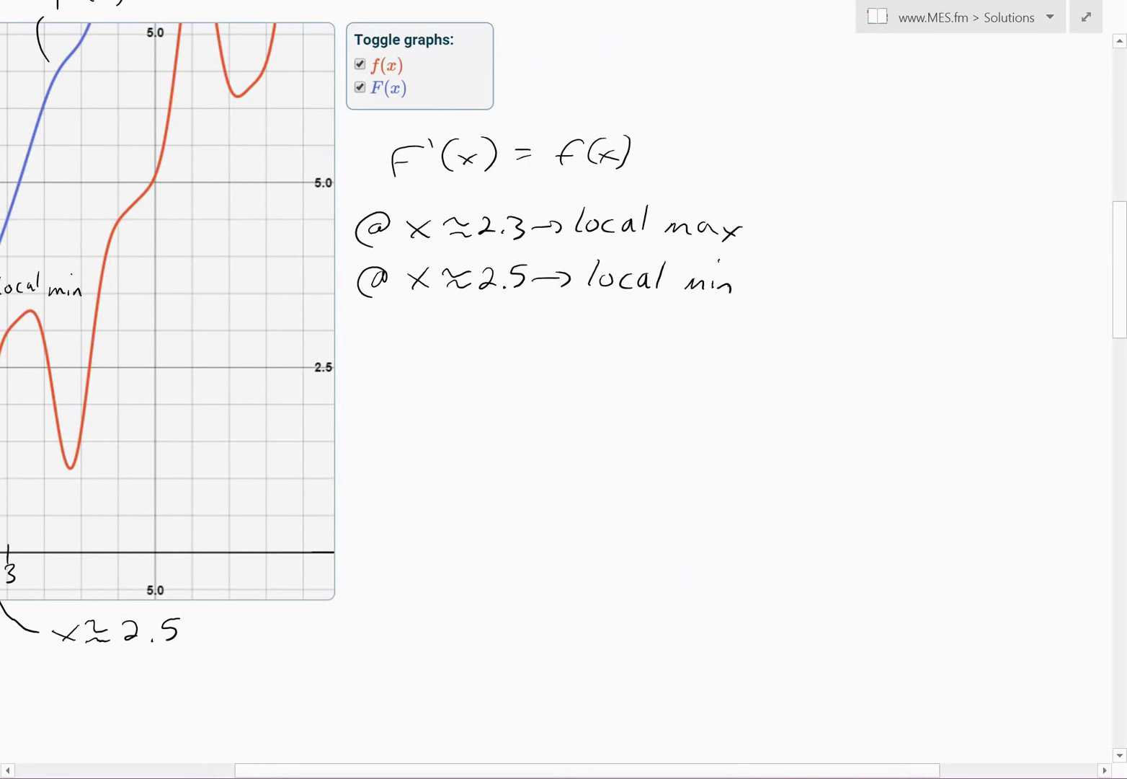
# Review the annotated graph of f(x) and F(x) together with the handwritten local max and min notes
pyautogui.hscroll(-5, 563, 390)
pyautogui.scroll(1, 563, 389)
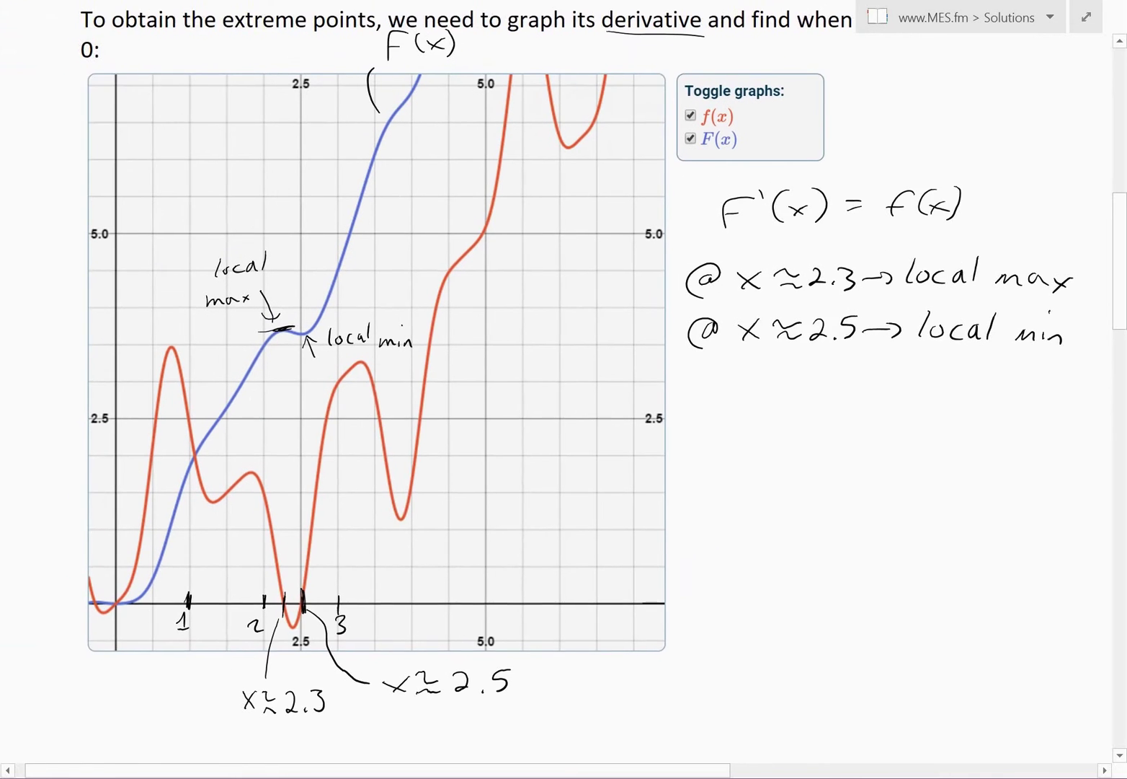
pyautogui.scroll(-3, 1003, 360)
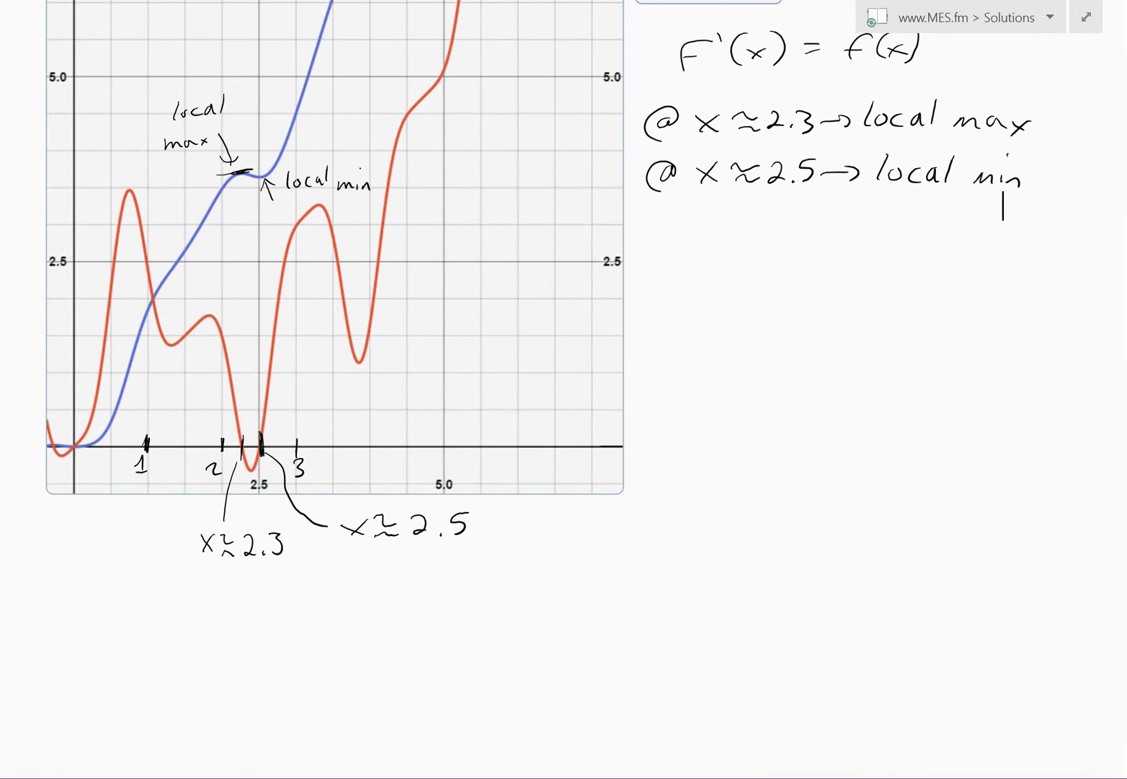
pyautogui.scroll(4, 1002, 206)
pyautogui.scroll(1, 1002, 469)
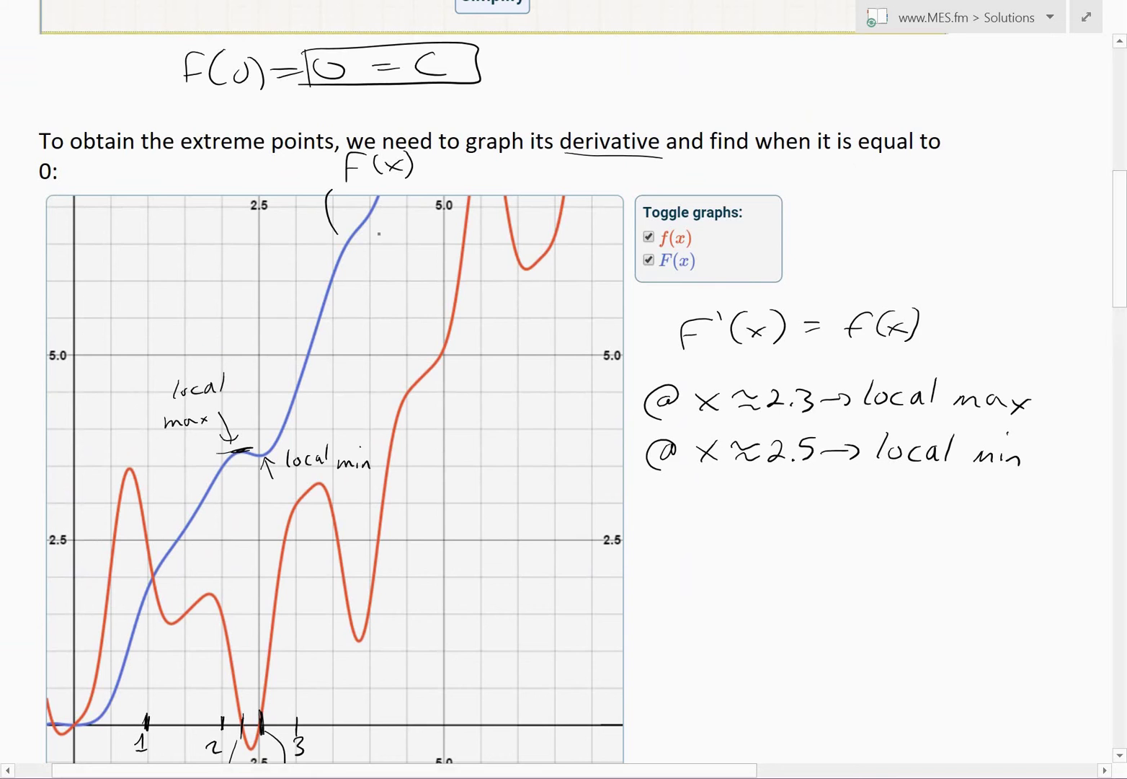
pyautogui.scroll(-2, 1002, 278)
pyautogui.scroll(-1, 1002, 277)
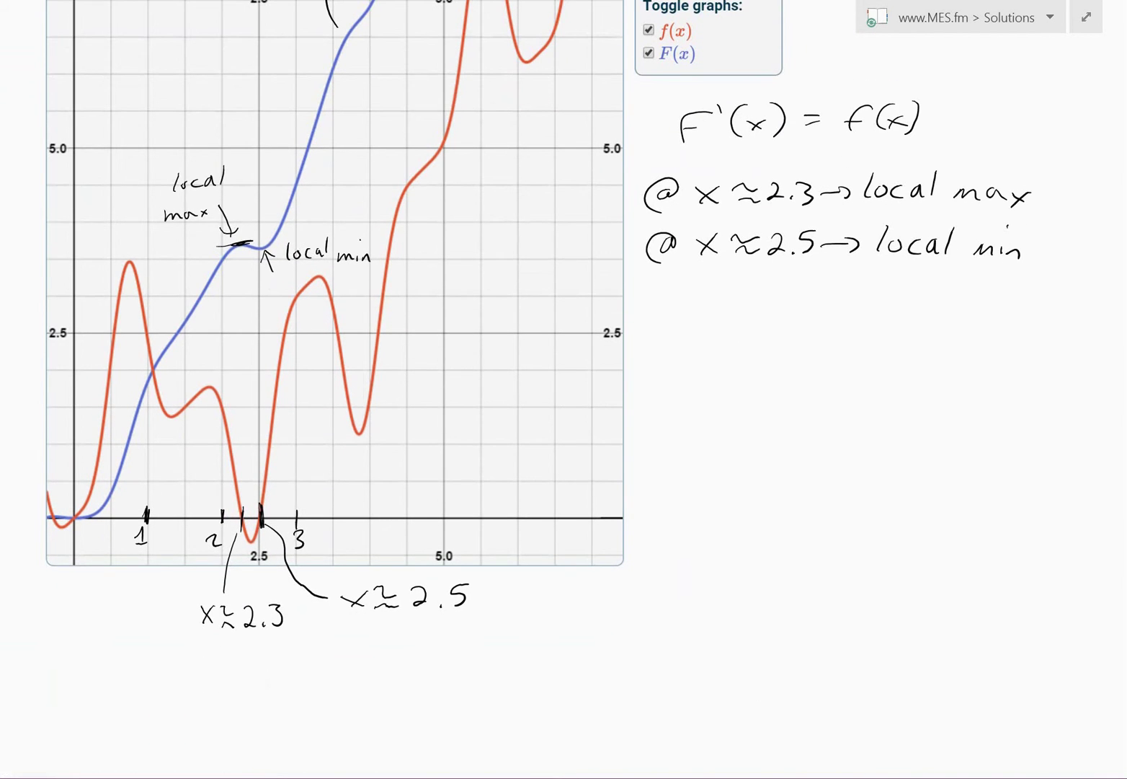
pyautogui.scroll(2, 1002, 281)
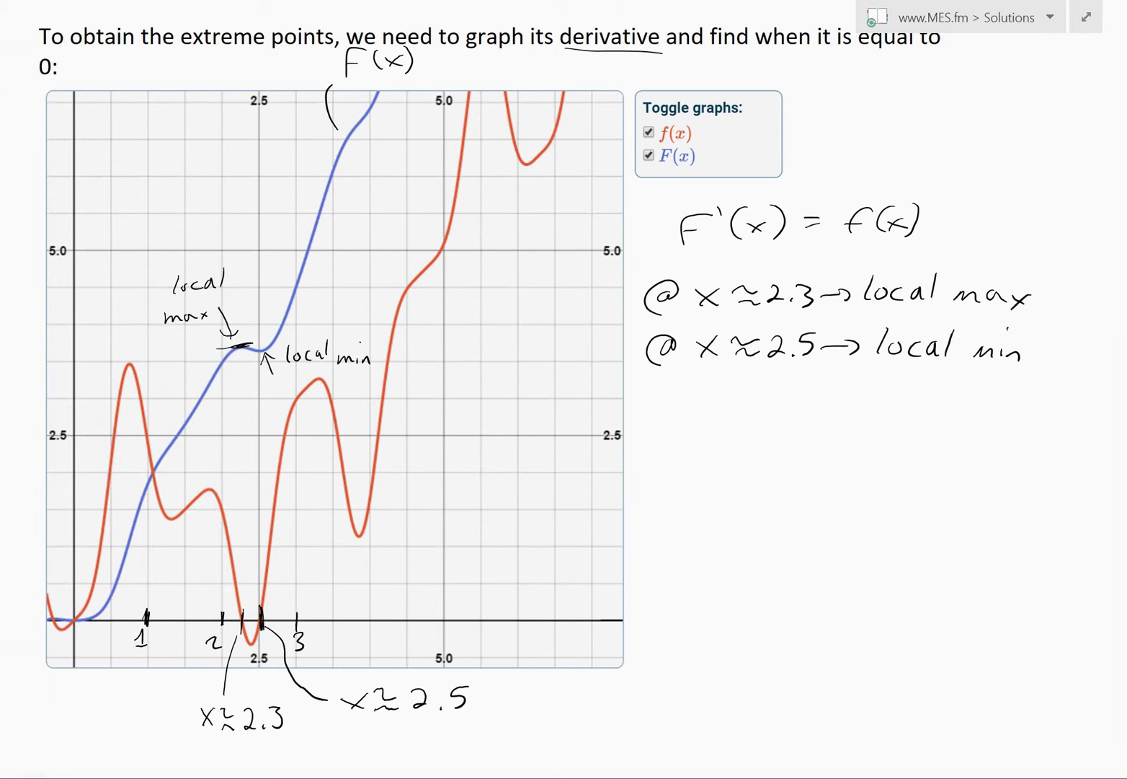
pyautogui.scroll(2, 1003, 380)
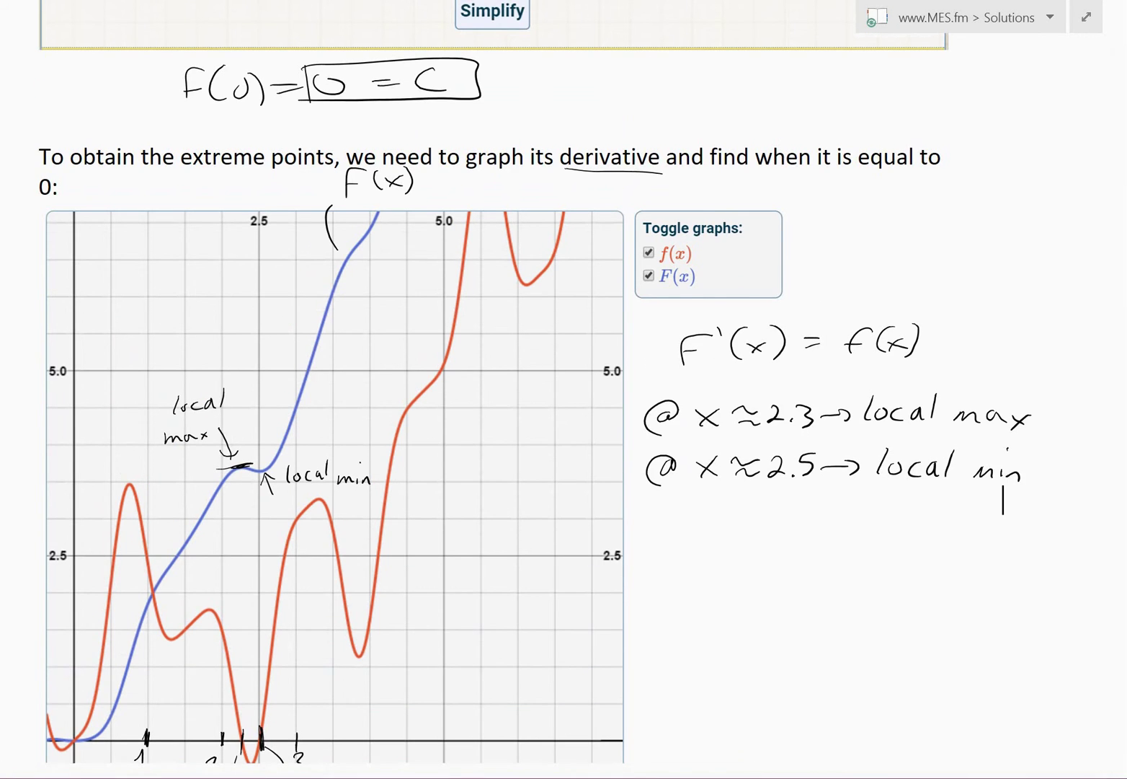
pyautogui.scroll(-4, 577, 389)
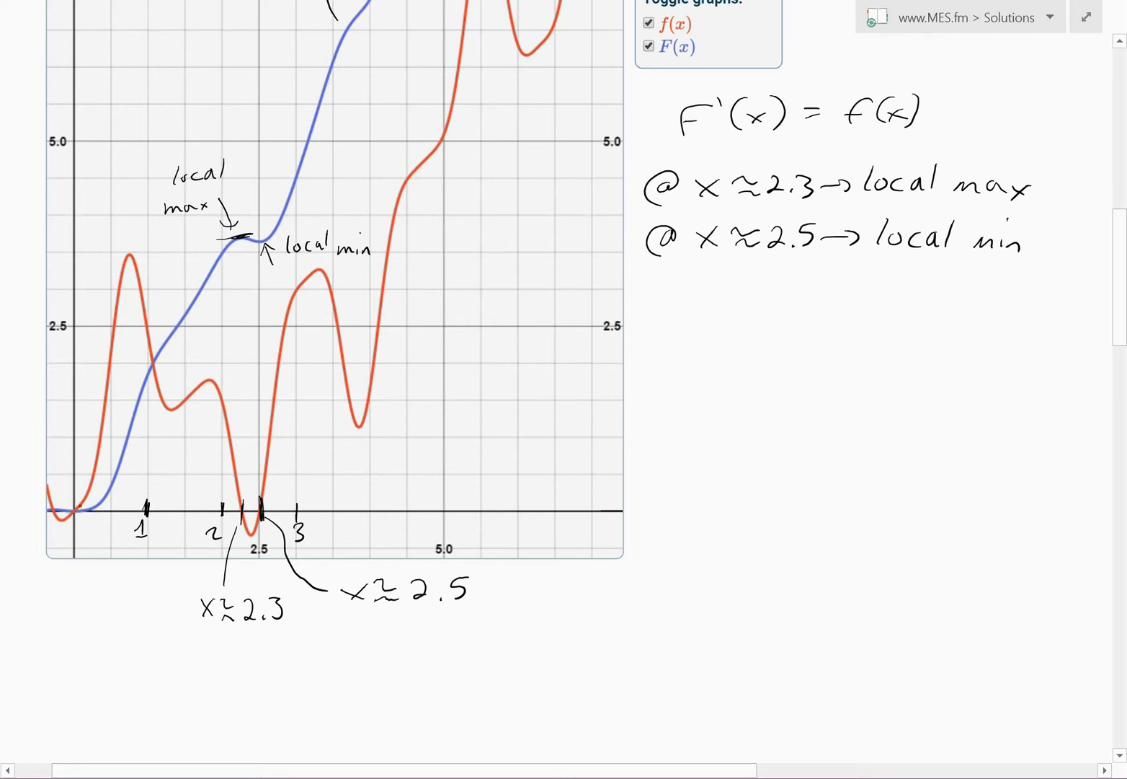
pyautogui.scroll(2, 563, 389)
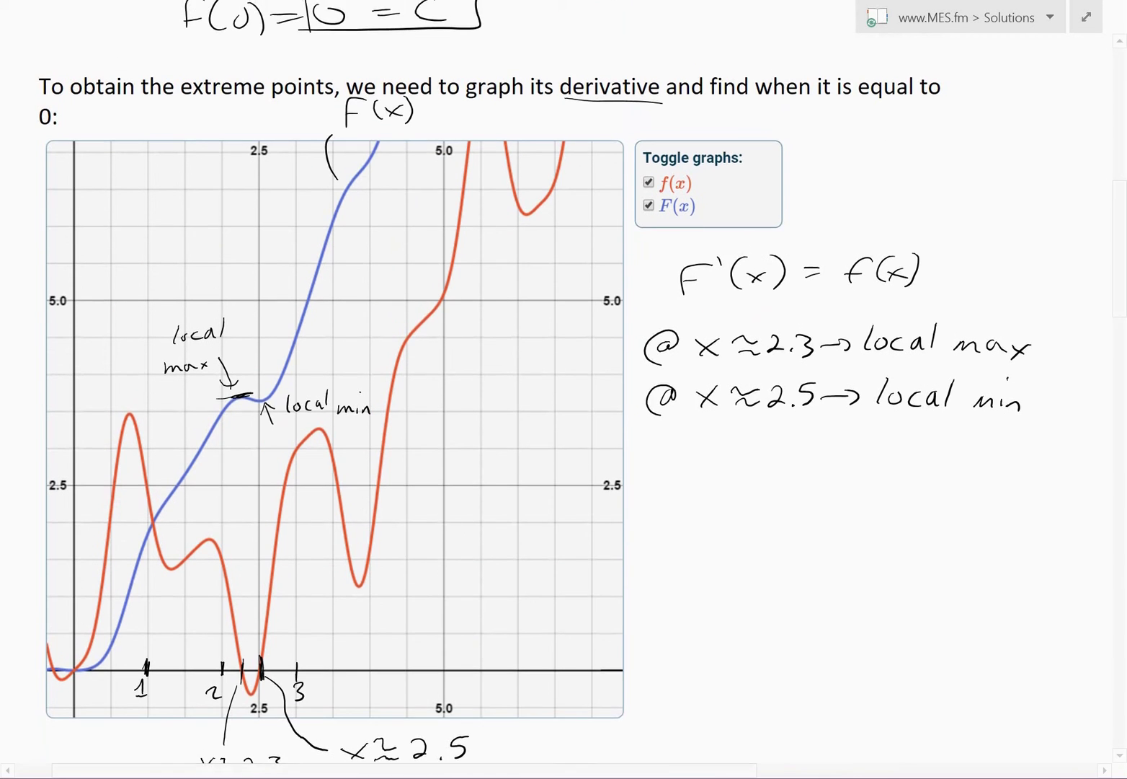
# Underline "derivative of F", "CAS" and "derivatives online" in the inflection points paragraph
pyautogui.scroll(-4, 563, 389)
pyautogui.scroll(-3, 562, 389)
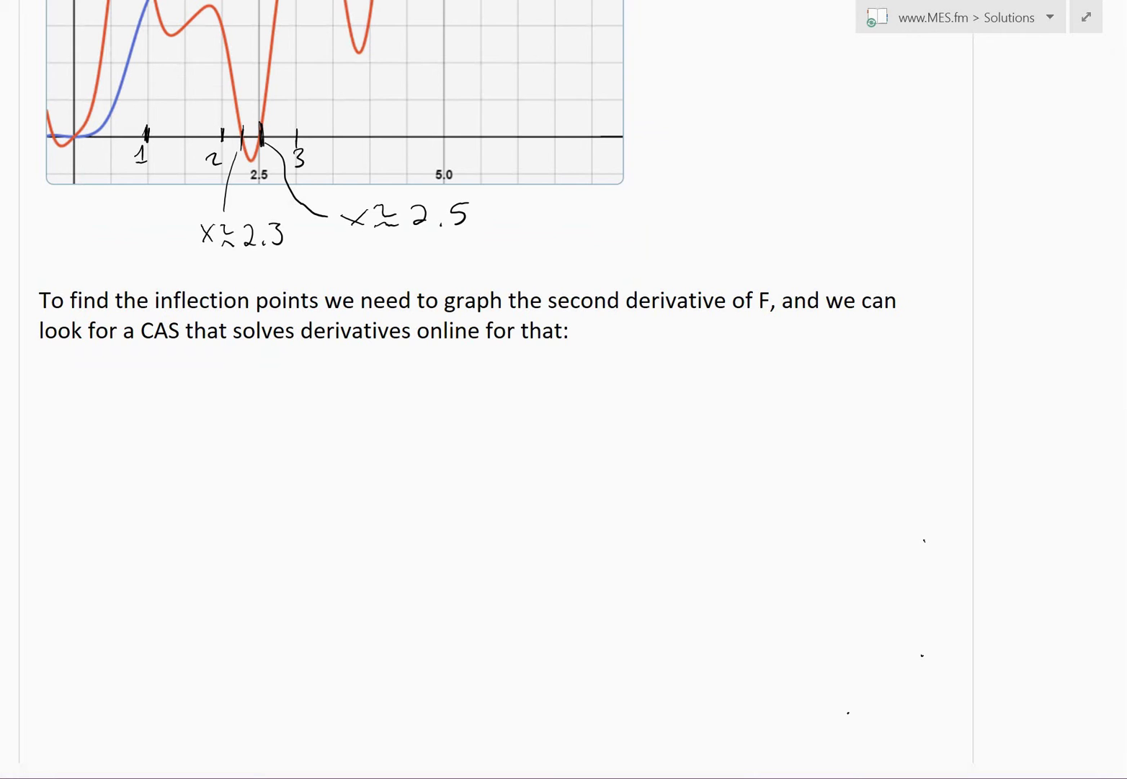
pyautogui.moveTo(622, 313); pyautogui.dragTo(769, 309)
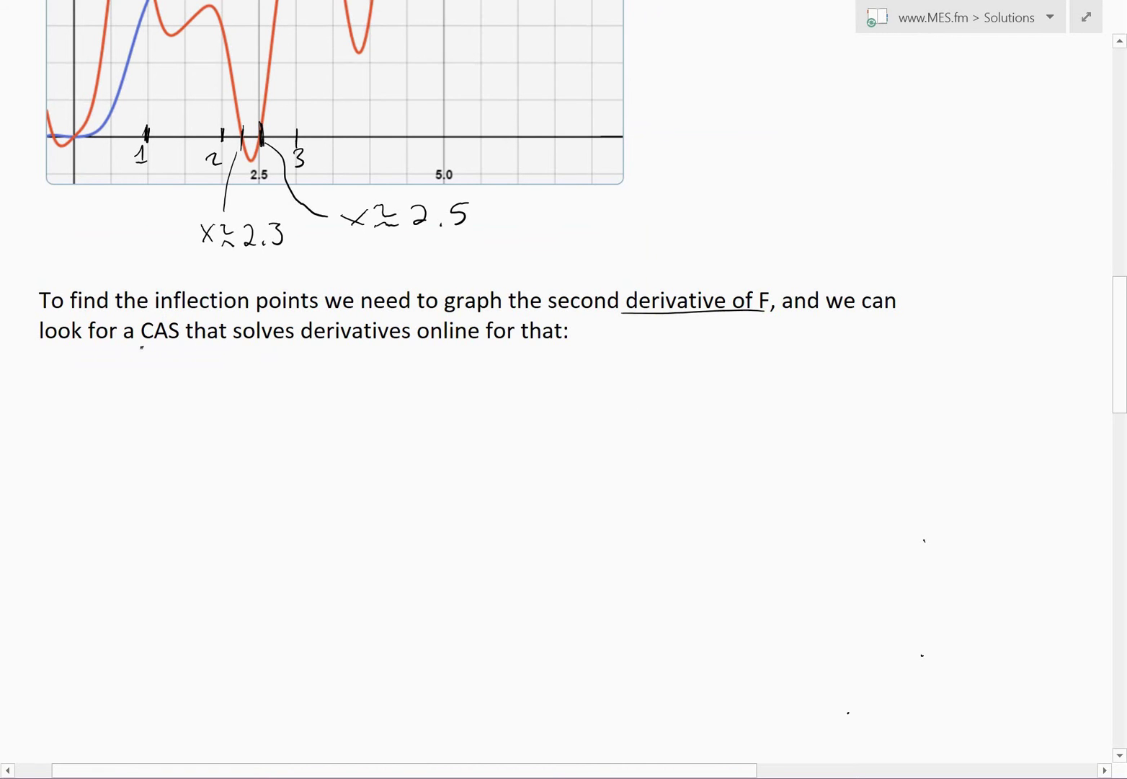
pyautogui.moveTo(142, 347); pyautogui.dragTo(196, 345)
pyautogui.moveTo(321, 346); pyautogui.dragTo(472, 340)
# Draw an arrow after the inflection points paragraph and handwrite "F''(x) = f'(x)"
pyautogui.moveTo(595, 334)
pyautogui.mouseDown()
pyautogui.moveTo(593, 355)
pyautogui.moveTo(611, 352)
pyautogui.mouseUp()
pyautogui.moveTo(662, 336)
pyautogui.mouseDown()
pyautogui.moveTo(639, 346)
pyautogui.moveTo(633, 368)
pyautogui.mouseUp()
pyautogui.moveTo(629, 360); pyautogui.dragTo(671, 344)
pyautogui.moveTo(683, 330); pyautogui.dragTo(696, 370)
pyautogui.moveTo(708, 354)
pyautogui.mouseDown()
pyautogui.moveTo(725, 364)
pyautogui.moveTo(710, 366)
pyautogui.mouseUp()
pyautogui.moveTo(736, 334)
pyautogui.mouseDown()
pyautogui.moveTo(737, 373)
pyautogui.moveTo(783, 351)
pyautogui.mouseUp()
pyautogui.moveTo(764, 363); pyautogui.dragTo(813, 375)
pyautogui.moveTo(807, 364)
pyautogui.mouseDown()
pyautogui.moveTo(844, 352)
pyautogui.moveTo(862, 370)
pyautogui.mouseUp()
pyautogui.moveTo(870, 355)
pyautogui.mouseDown()
pyautogui.moveTo(889, 366)
pyautogui.moveTo(872, 368)
pyautogui.mouseUp()
pyautogui.moveTo(902, 333); pyautogui.dragTo(891, 376)
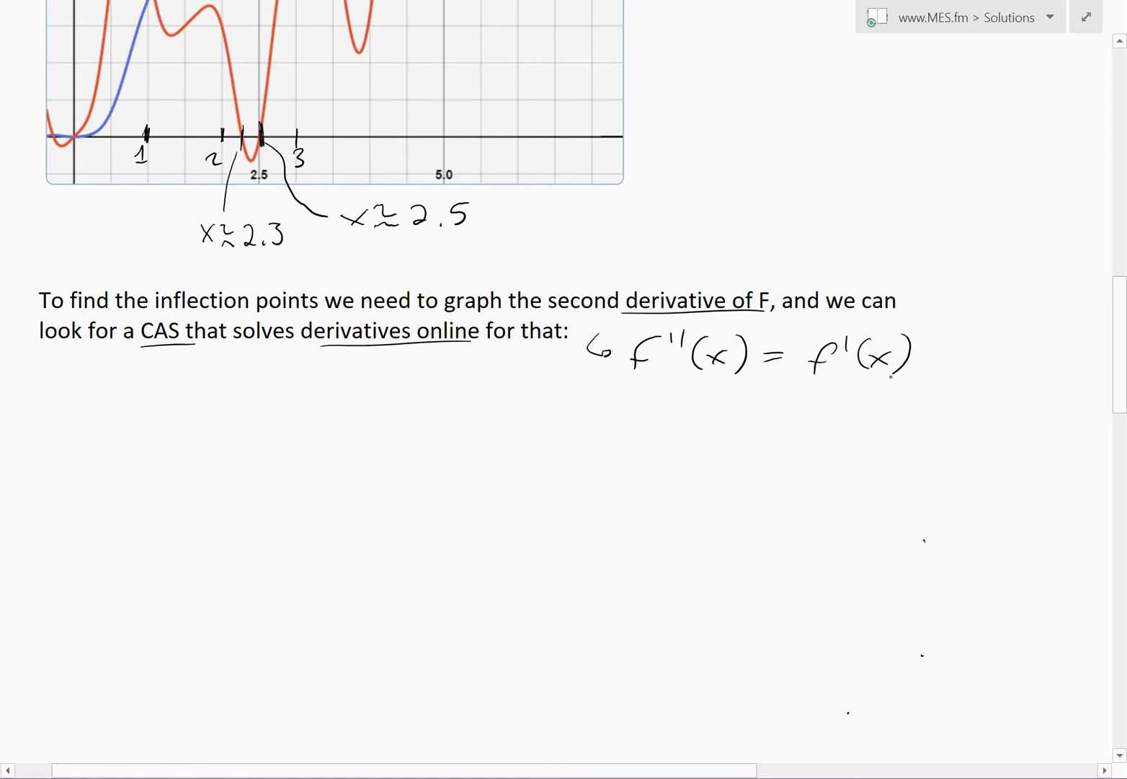
# Switch to the browser, copy the Integral Calculator's function, search Google for "derivative calculator" and open derivative-calculator.net
pyautogui.hotkey('alt', 'Tab')
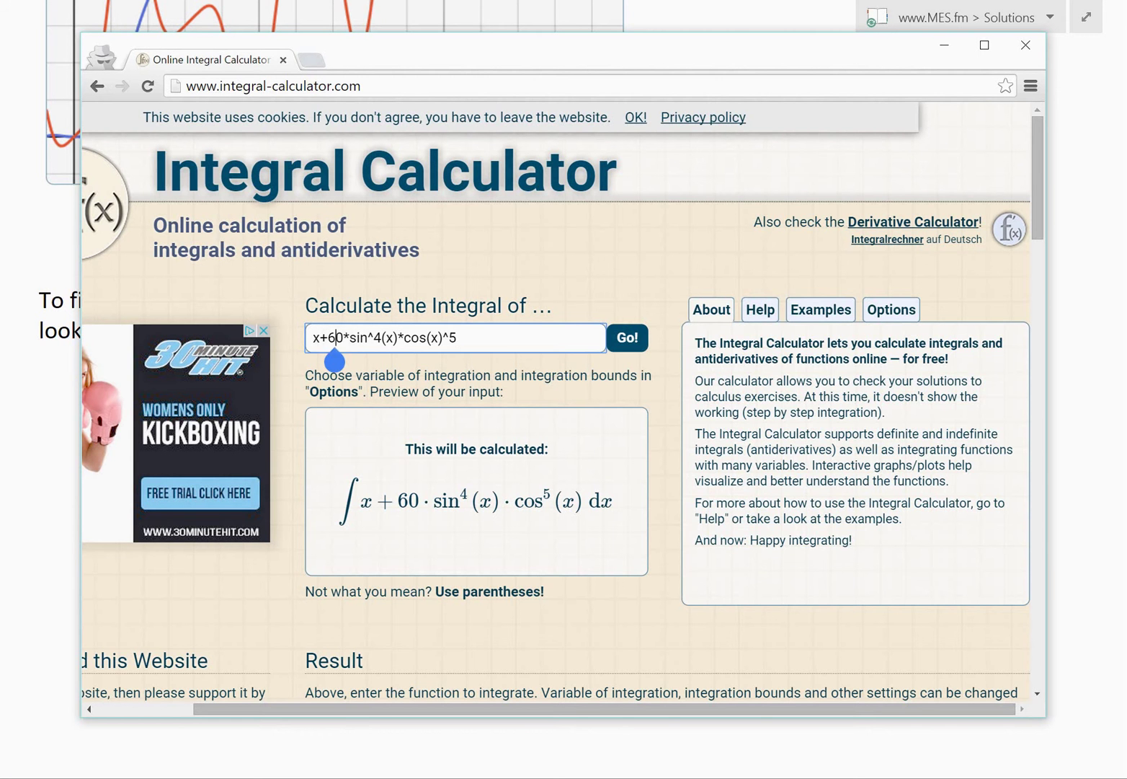
pyautogui.tripleClick(347, 343)
pyautogui.hotkey('ctrl', 'c')
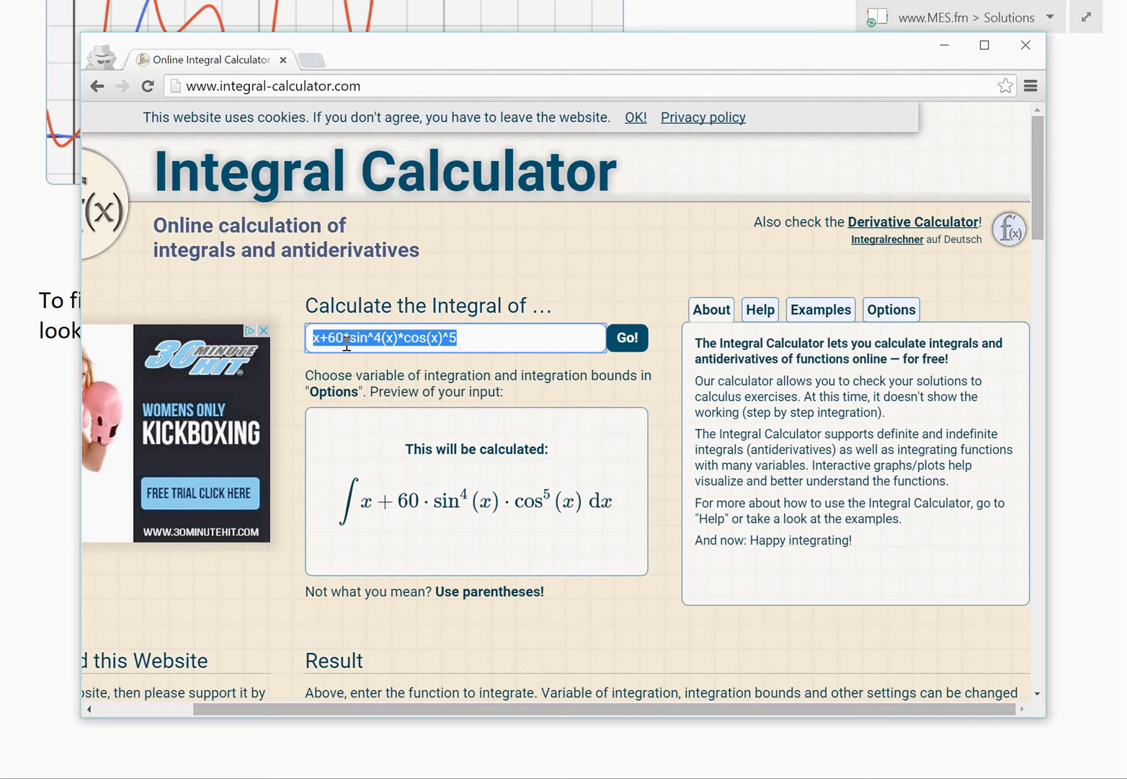
pyautogui.click(311, 59)
pyautogui.write('deri')
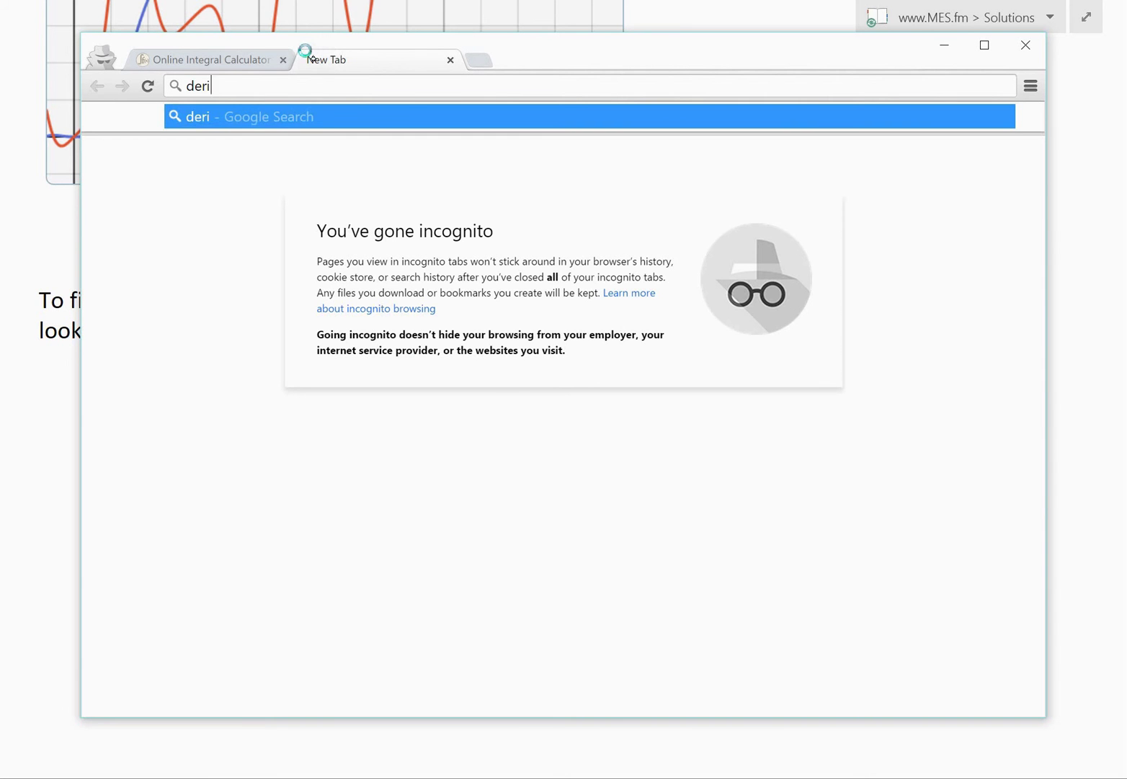
pyautogui.write('vative calculat')
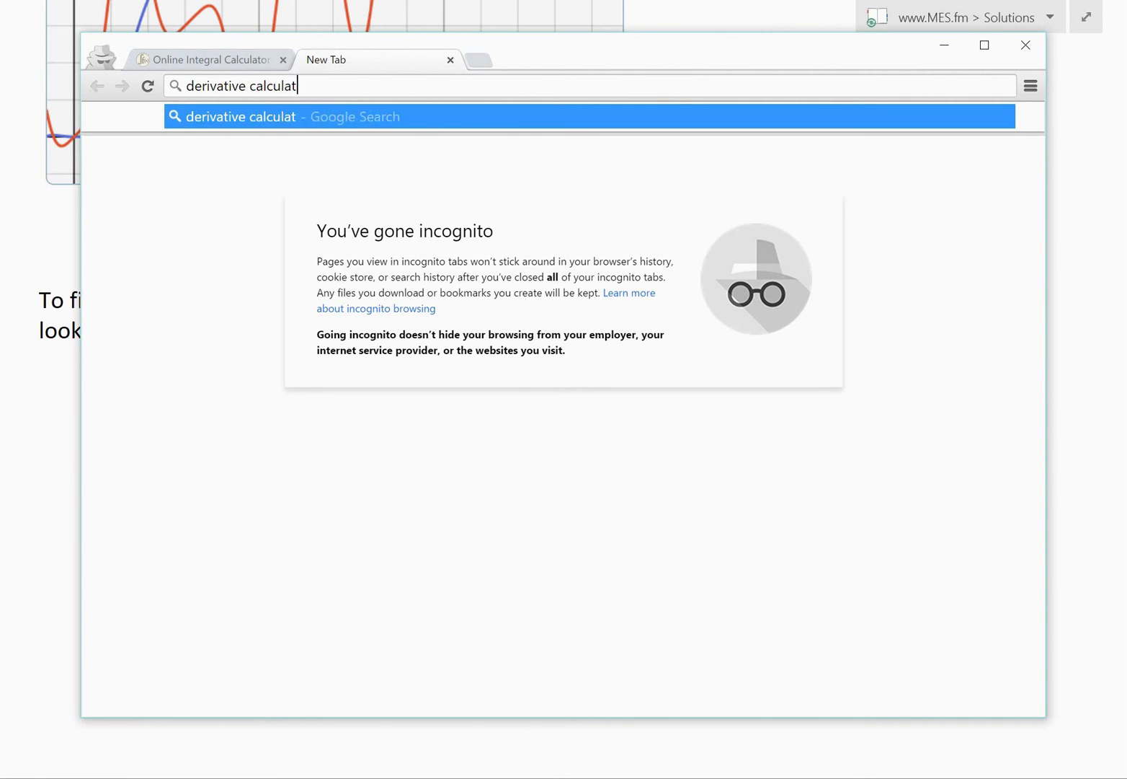
pyautogui.write('or')
pyautogui.press('Return')
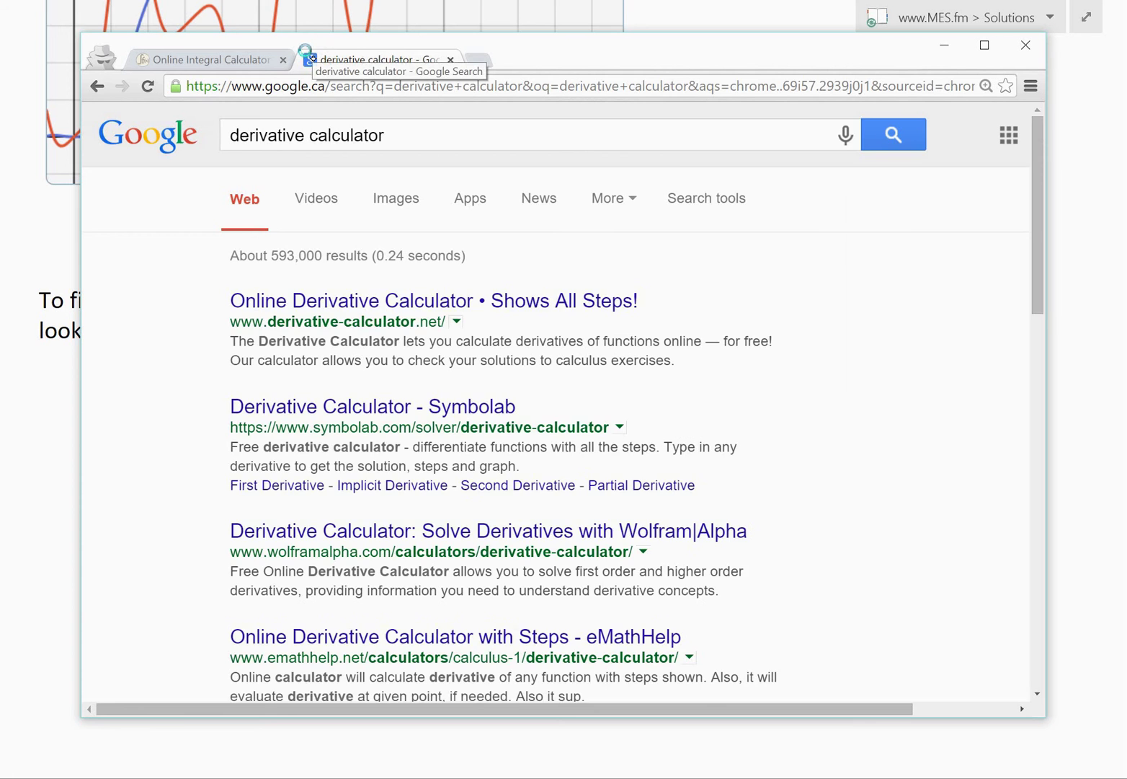
pyautogui.click(455, 299)
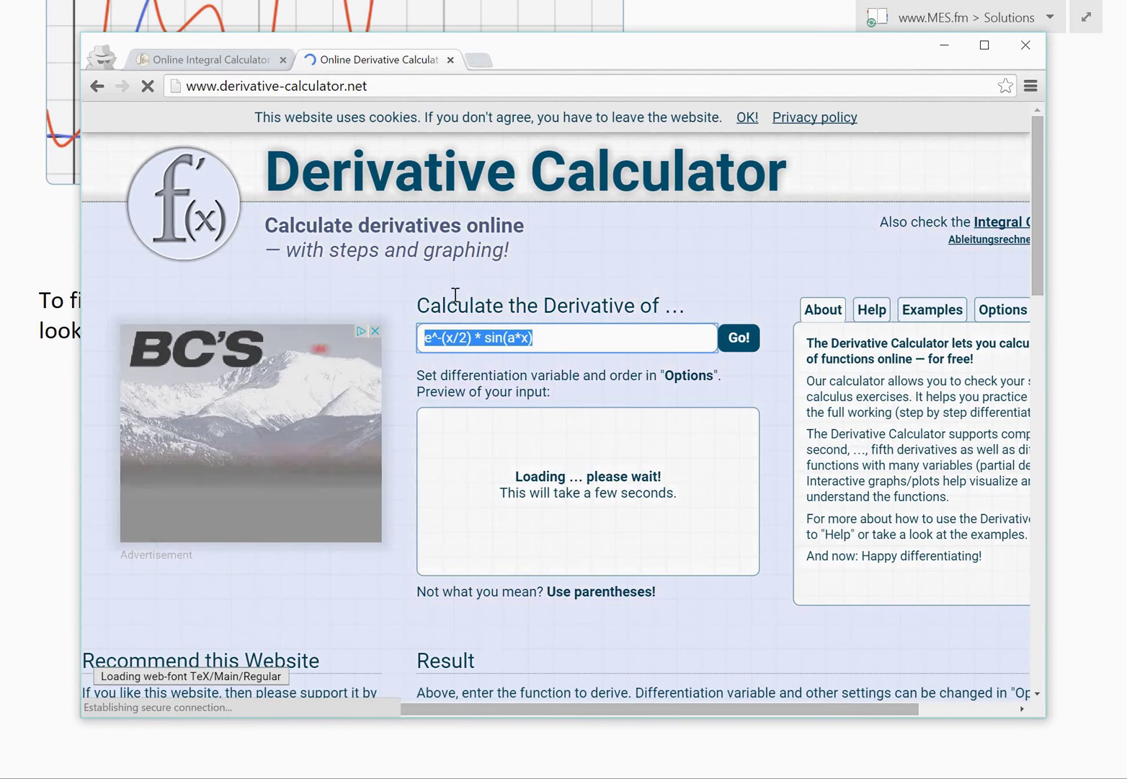
# Calculate the derivative of x+60*sin^4(x)*cos(x)^5 in the Derivative Calculator
pyautogui.hotkey('ctrl', 'v')
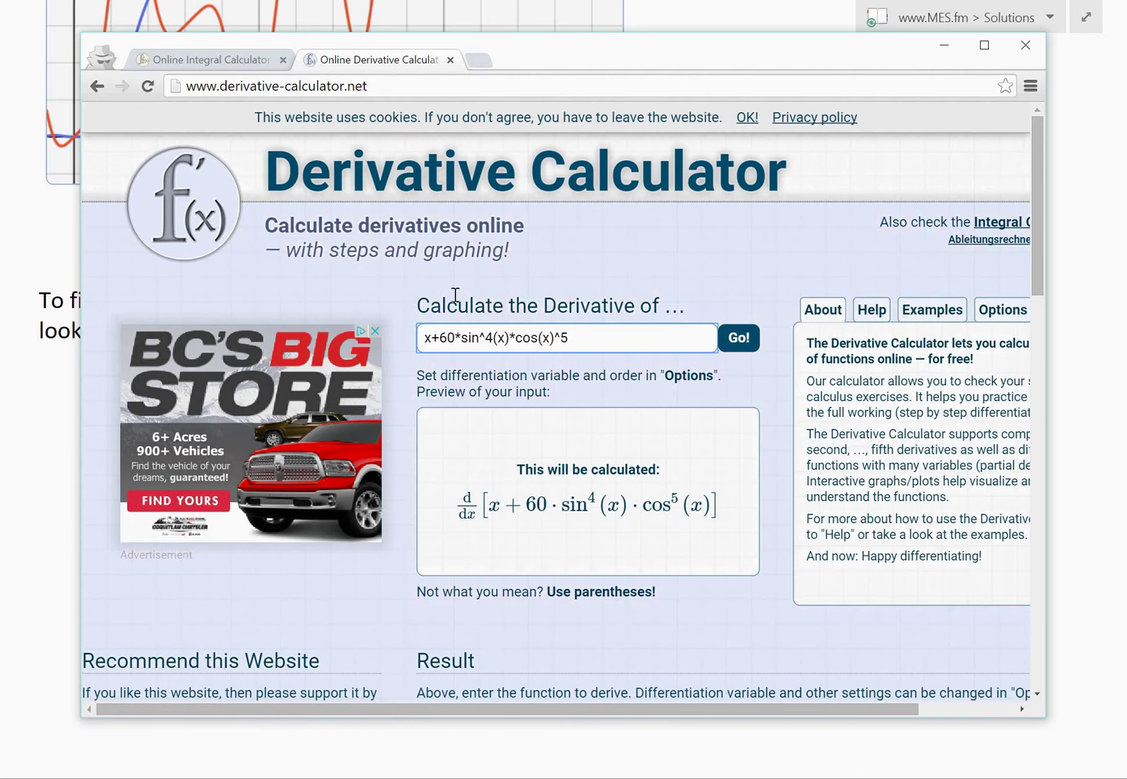
pyautogui.click(739, 337)
pyautogui.click(567, 339)
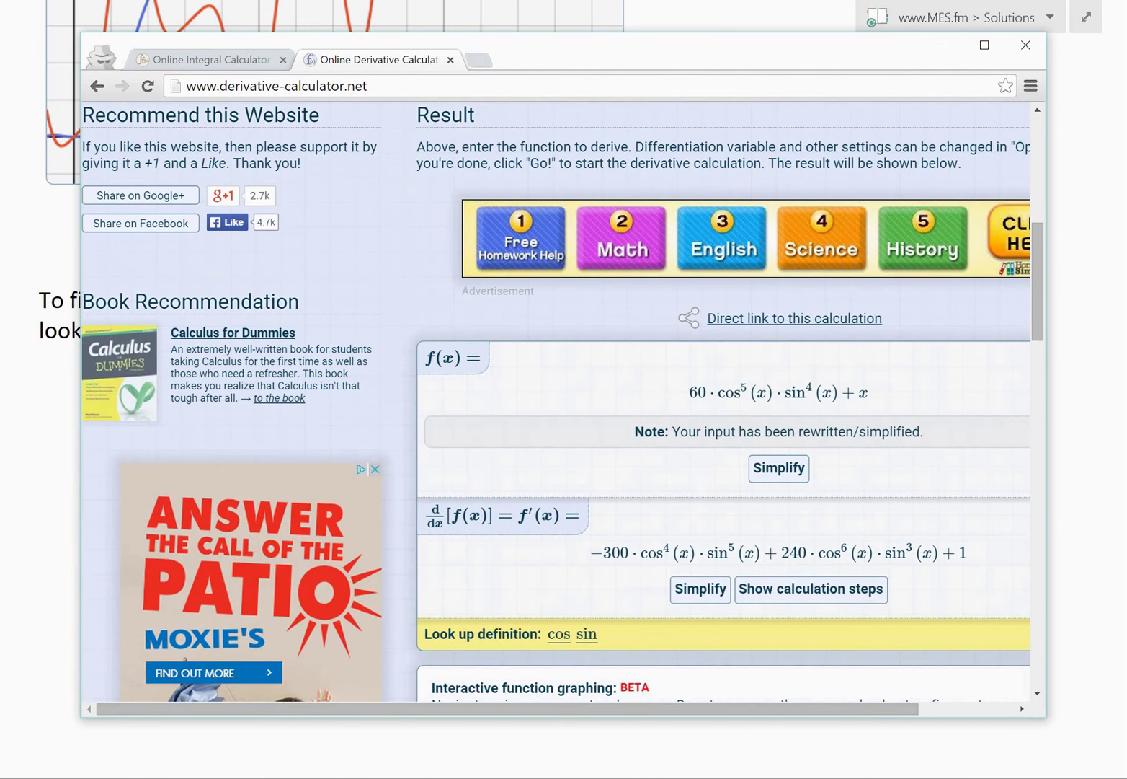
# Hide f(x) in the interactive function graph so that only f'(x) is plotted
pyautogui.scroll(-2, 556, 401)
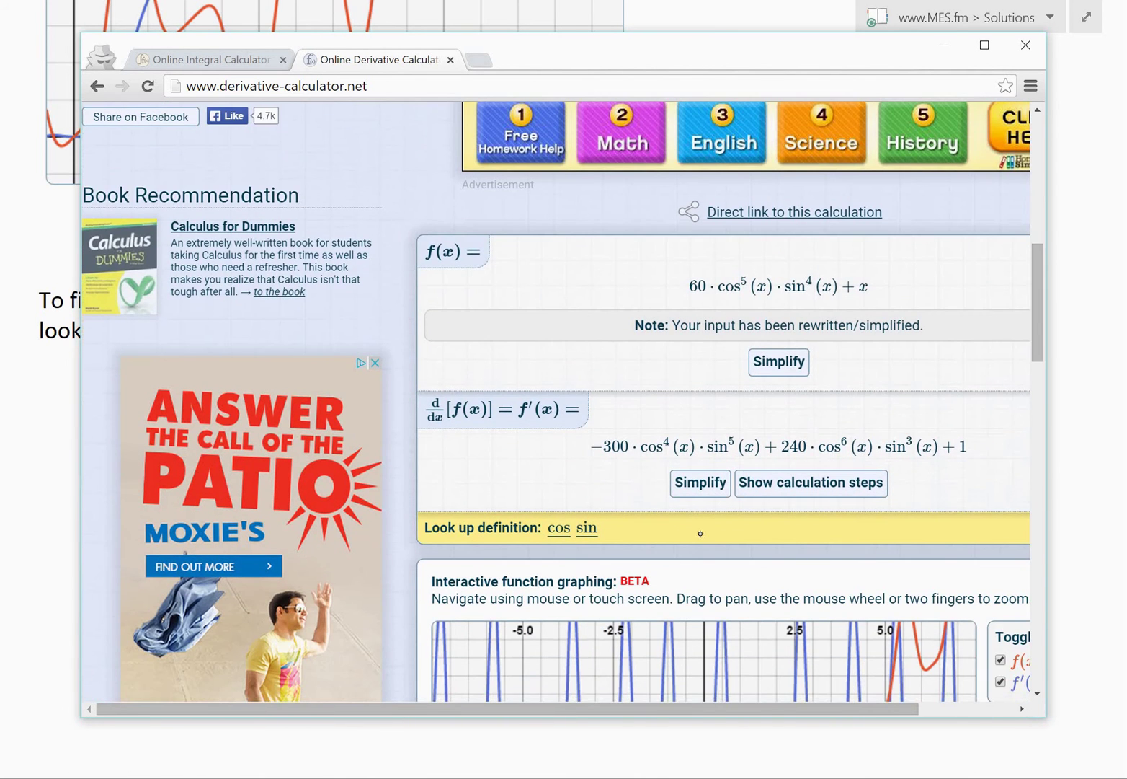
pyautogui.scroll(-5, 700, 534)
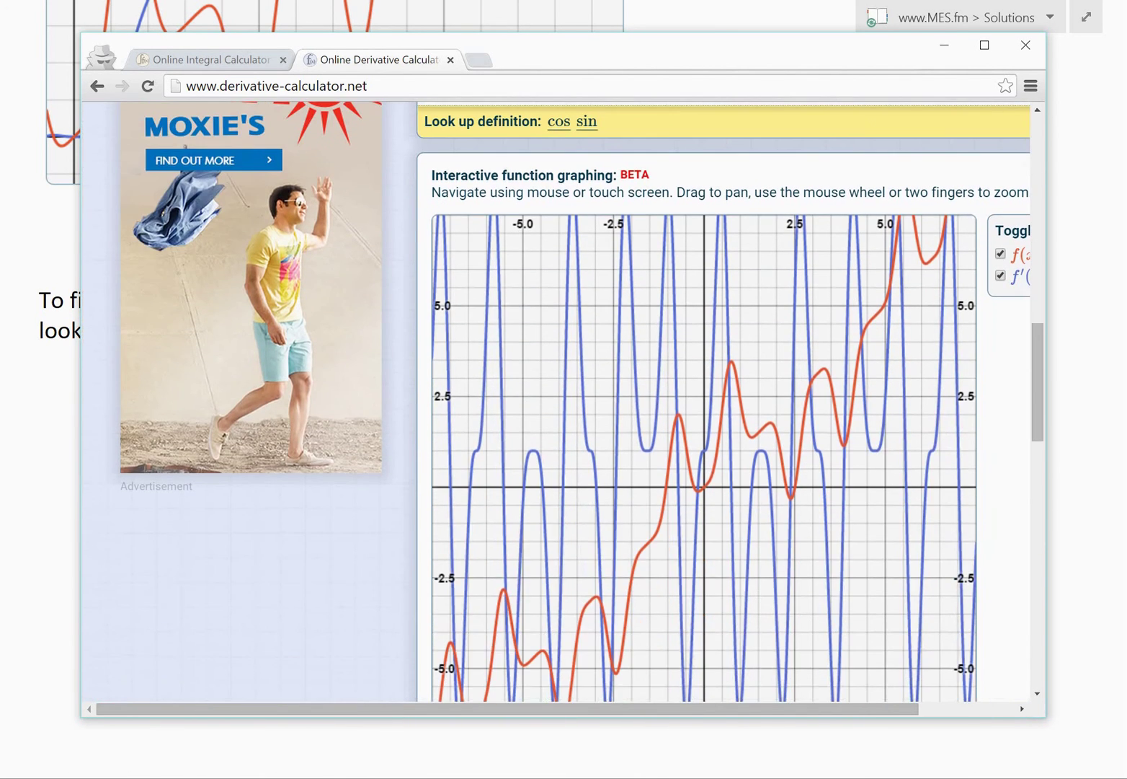
pyautogui.hscroll(2, 556, 401)
pyautogui.scroll(-2, 556, 401)
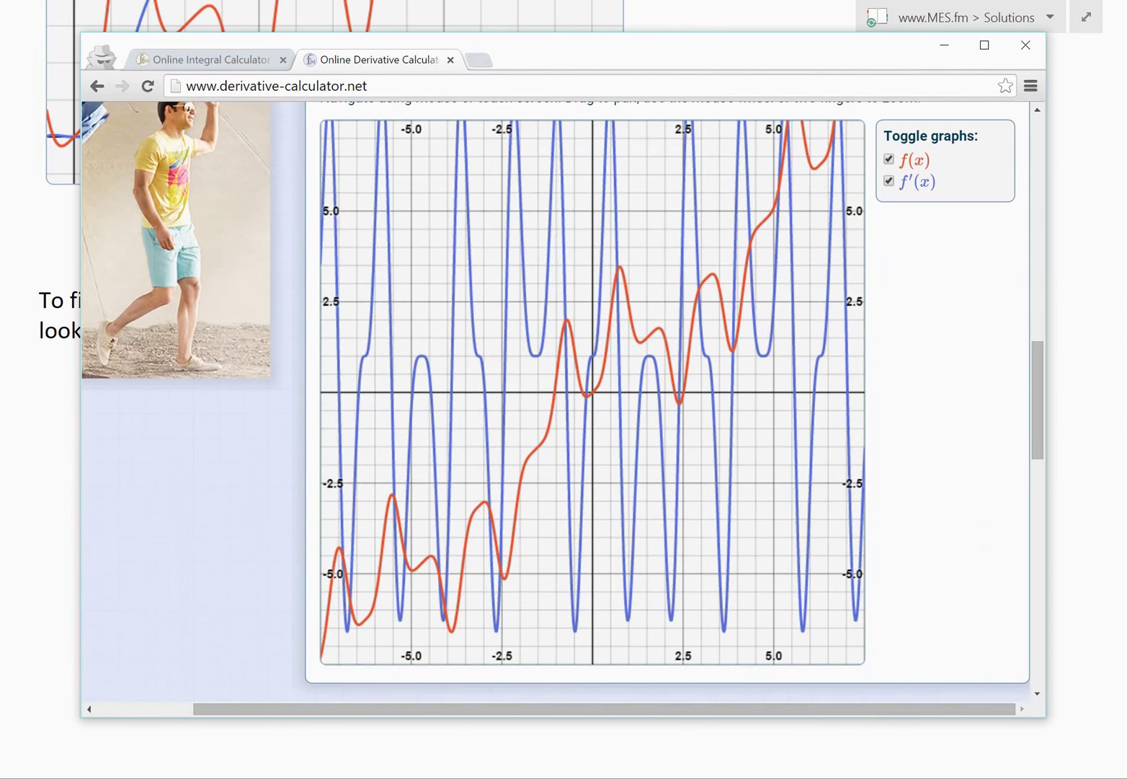
pyautogui.scroll(1, 922, 430)
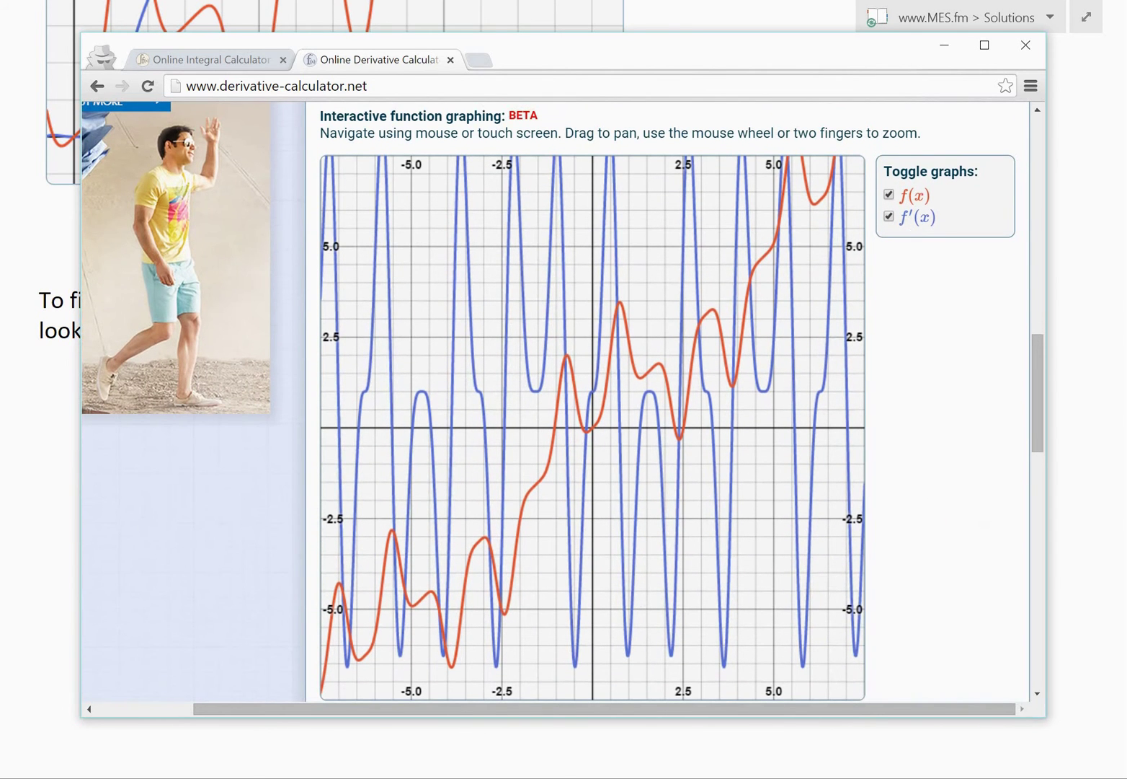
pyautogui.click(889, 195)
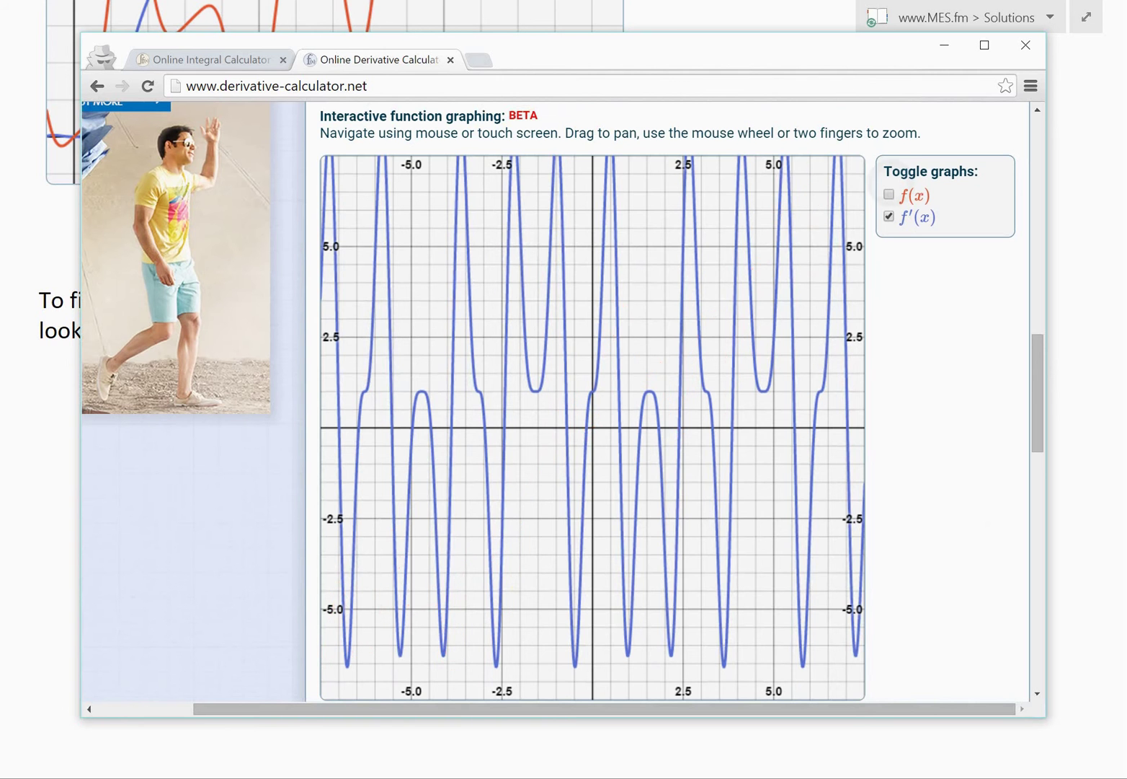
# Reframe the f'(x) graph to examine where the curve crosses the positive x-axis
pyautogui.moveTo(706, 364); pyautogui.dragTo(570, 398)
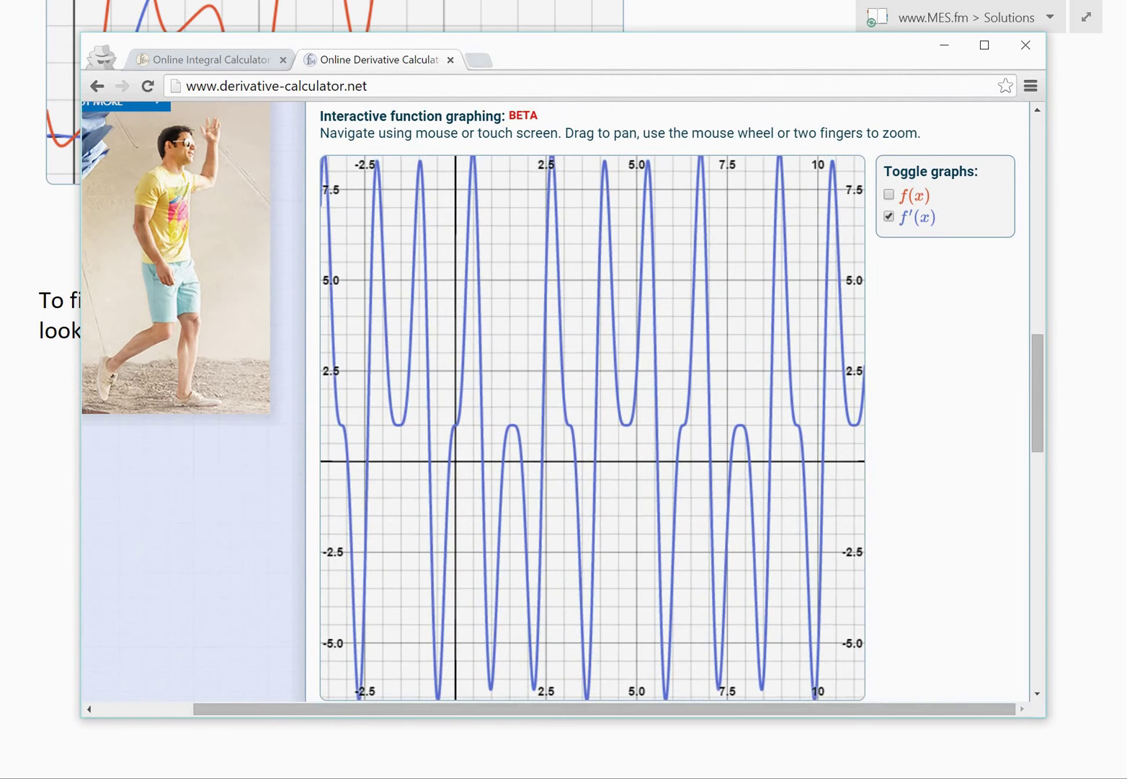
pyautogui.scroll(-2, 569, 398)
pyautogui.scroll(3, 621, 513)
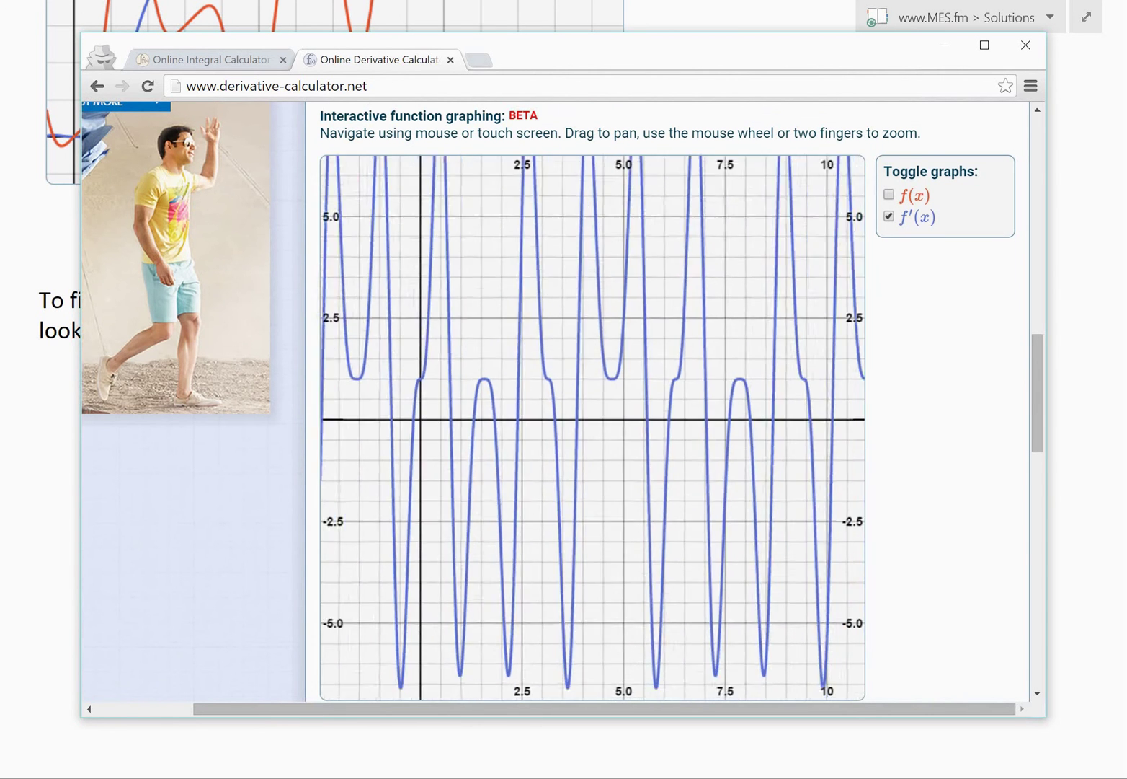
pyautogui.scroll(-2, 602, 417)
pyautogui.moveTo(603, 417); pyautogui.dragTo(605, 449)
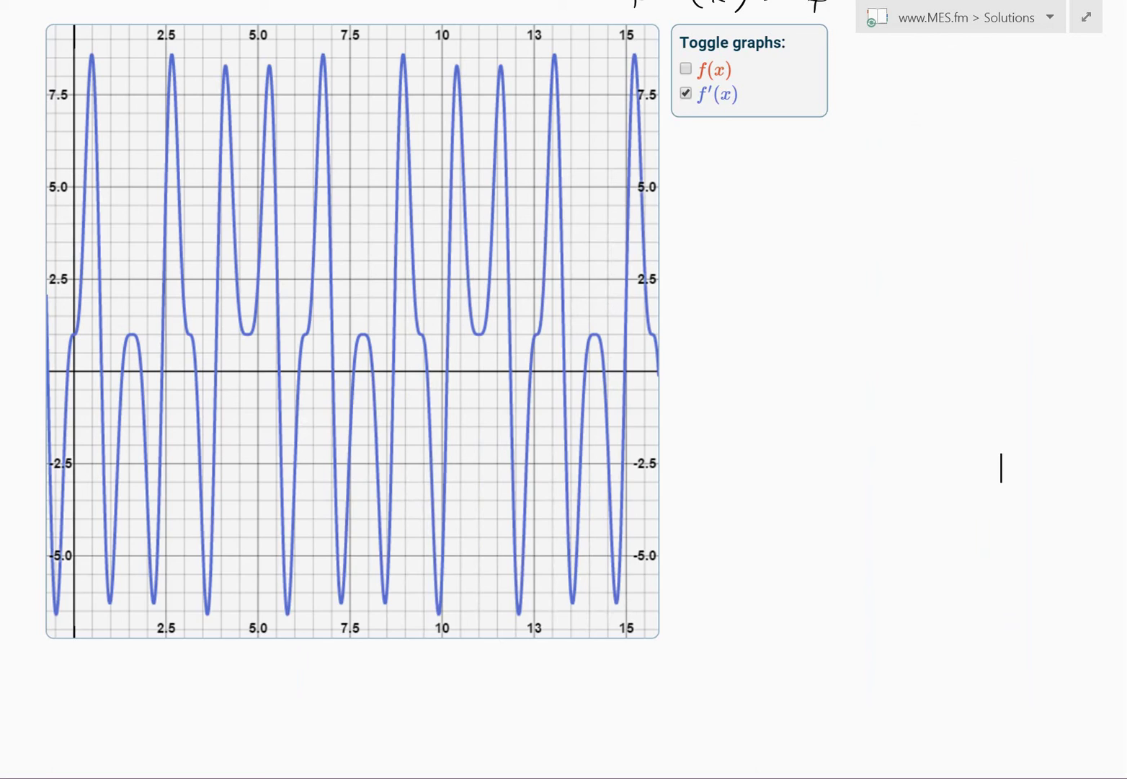
# In the notes, handwrite "F''(x) = f'(x) = 0" beside the f'(x) graph, below the Toggle graphs box
pyautogui.scroll(2, 1002, 463)
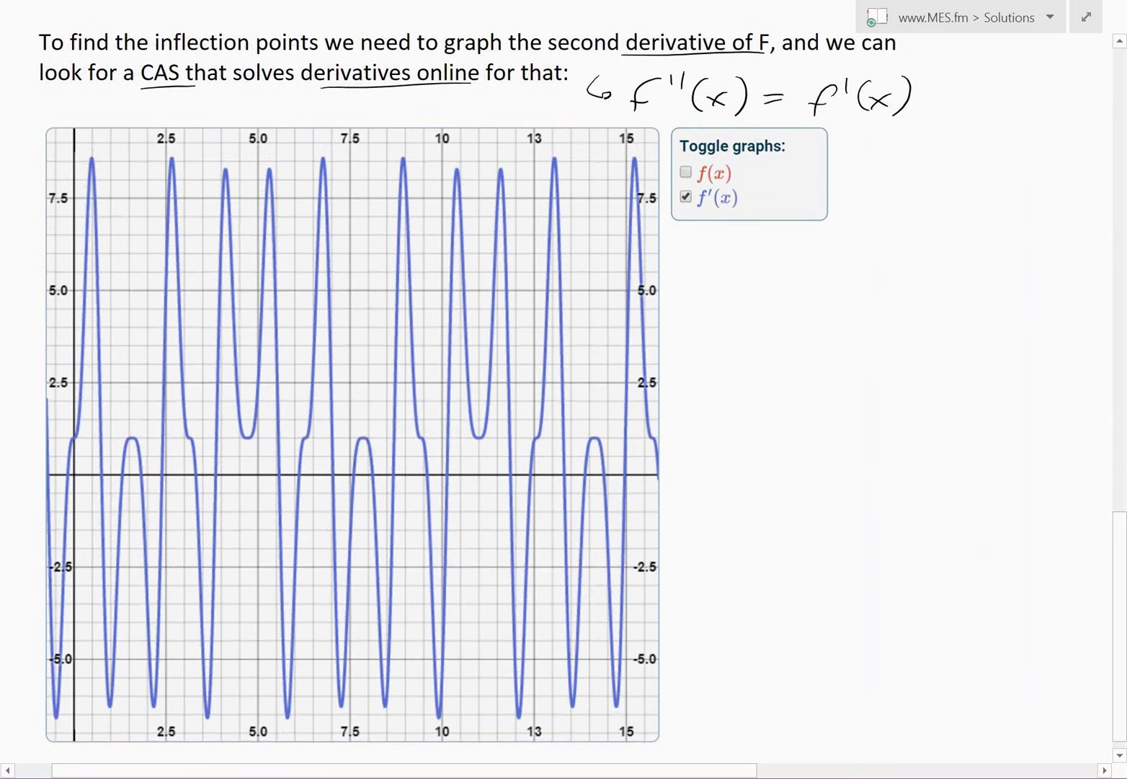
pyautogui.scroll(2, 1002, 714)
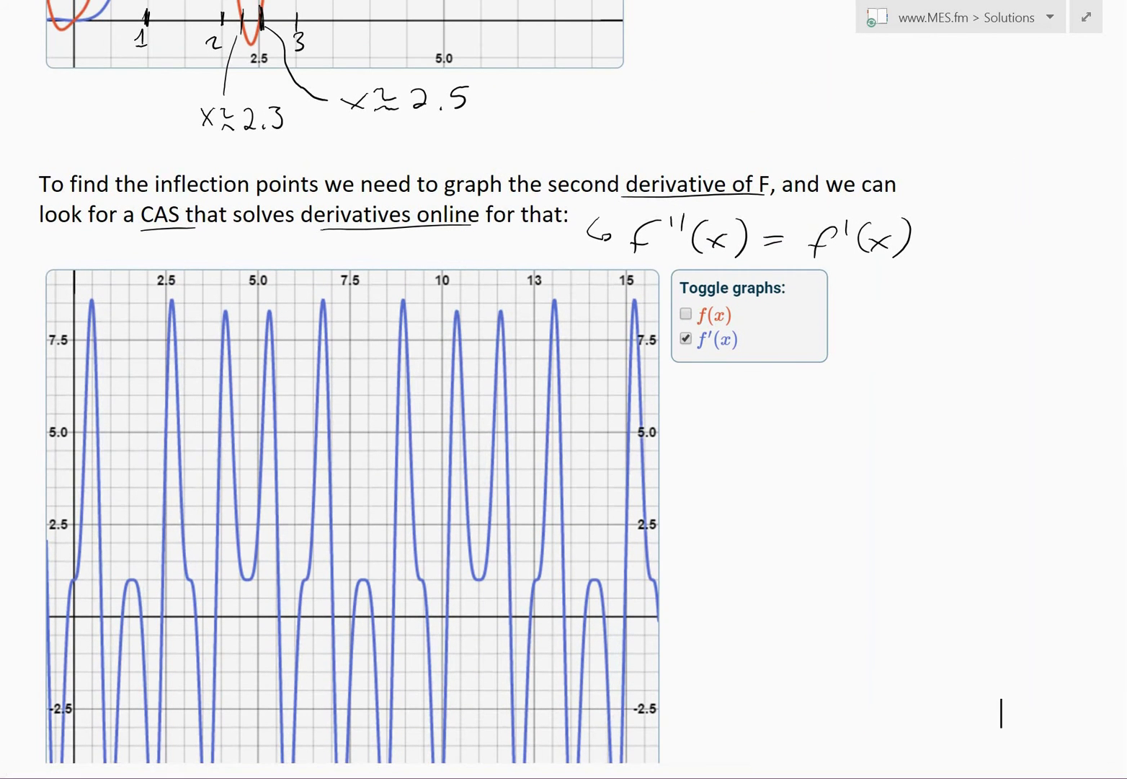
pyautogui.moveTo(692, 427)
pyautogui.mouseDown()
pyautogui.moveTo(719, 392)
pyautogui.moveTo(708, 414)
pyautogui.mouseUp()
pyautogui.moveTo(725, 389)
pyautogui.mouseDown()
pyautogui.moveTo(719, 398)
pyautogui.moveTo(731, 399)
pyautogui.mouseUp()
pyautogui.moveTo(756, 386)
pyautogui.mouseDown()
pyautogui.moveTo(744, 403)
pyautogui.moveTo(752, 424)
pyautogui.mouseUp()
pyautogui.moveTo(759, 400); pyautogui.dragTo(776, 415)
pyautogui.moveTo(775, 393); pyautogui.dragTo(760, 417)
pyautogui.moveTo(782, 386)
pyautogui.mouseDown()
pyautogui.moveTo(793, 403)
pyautogui.moveTo(783, 421)
pyautogui.moveTo(824, 395)
pyautogui.mouseUp()
pyautogui.moveTo(807, 408); pyautogui.dragTo(845, 422)
pyautogui.moveTo(834, 406); pyautogui.dragTo(873, 396)
pyautogui.moveTo(892, 379)
pyautogui.mouseDown()
pyautogui.moveTo(891, 413)
pyautogui.moveTo(917, 409)
pyautogui.mouseUp()
pyautogui.moveTo(917, 393)
pyautogui.mouseDown()
pyautogui.moveTo(897, 415)
pyautogui.moveTo(924, 416)
pyautogui.mouseUp()
pyautogui.moveTo(945, 400); pyautogui.dragTo(966, 396)
pyautogui.moveTo(989, 380); pyautogui.dragTo(986, 382)
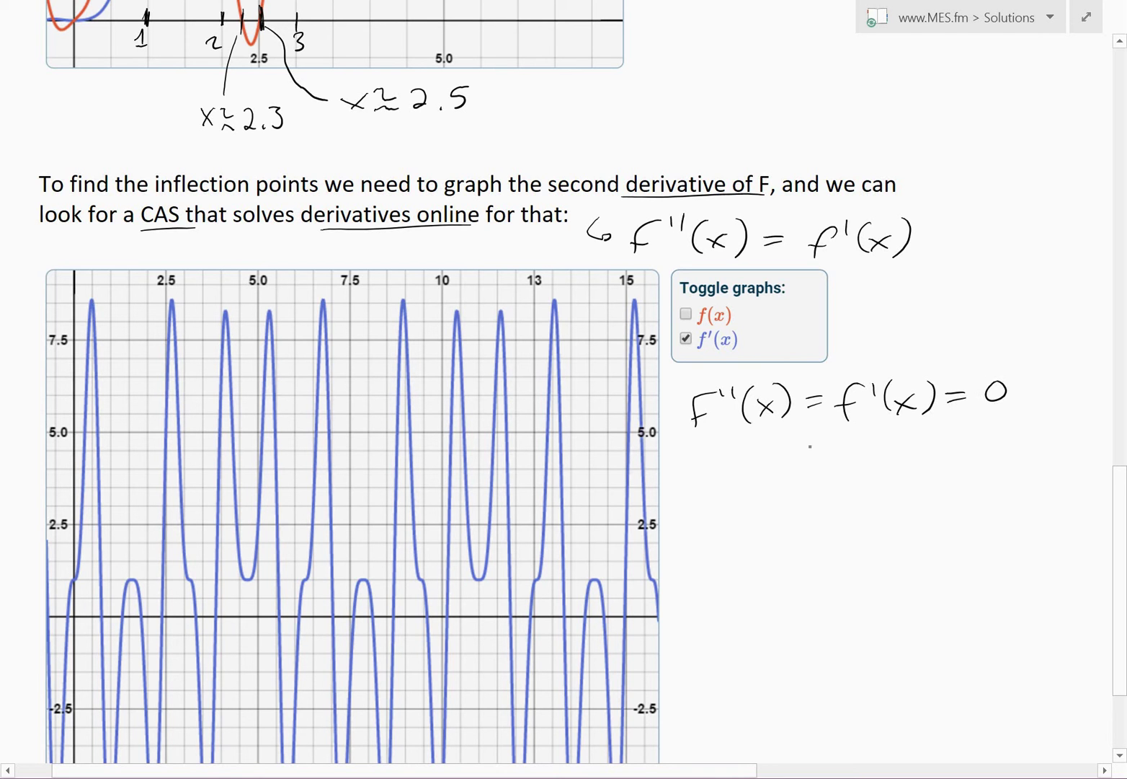
# Handwrite "→ inflection points" on the line below the F''(x) = f'(x) = 0 equation
pyautogui.moveTo(733, 448)
pyautogui.mouseDown()
pyautogui.moveTo(770, 444)
pyautogui.moveTo(767, 454)
pyautogui.mouseUp()
pyautogui.moveTo(790, 443); pyautogui.dragTo(806, 456)
pyautogui.moveTo(836, 433)
pyautogui.mouseDown()
pyautogui.moveTo(820, 462)
pyautogui.moveTo(833, 448)
pyautogui.mouseUp()
pyautogui.moveTo(845, 433)
pyautogui.mouseDown()
pyautogui.moveTo(841, 455)
pyautogui.moveTo(859, 454)
pyautogui.mouseUp()
pyautogui.moveTo(878, 441); pyautogui.dragTo(893, 452)
pyautogui.moveTo(884, 441)
pyautogui.mouseDown()
pyautogui.moveTo(900, 437)
pyautogui.moveTo(911, 450)
pyautogui.mouseUp()
pyautogui.moveTo(914, 455); pyautogui.dragTo(928, 452)
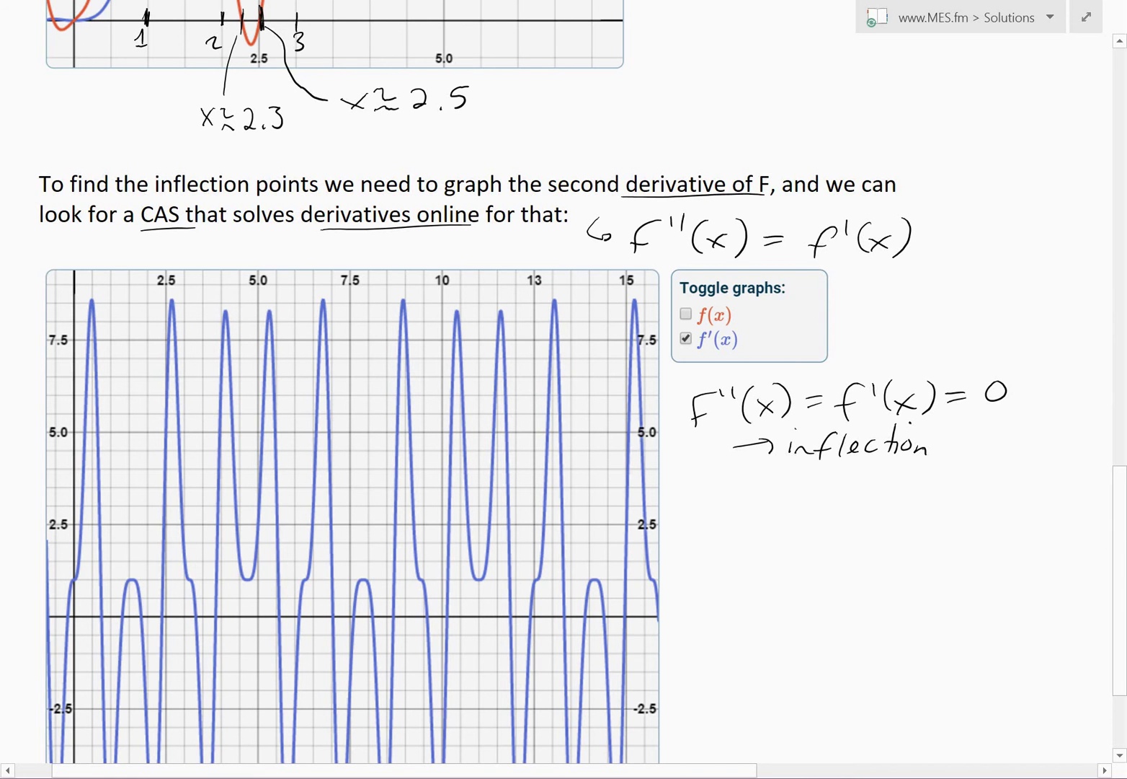
pyautogui.hscroll(3, 563, 390)
pyautogui.scroll(-1, 564, 389)
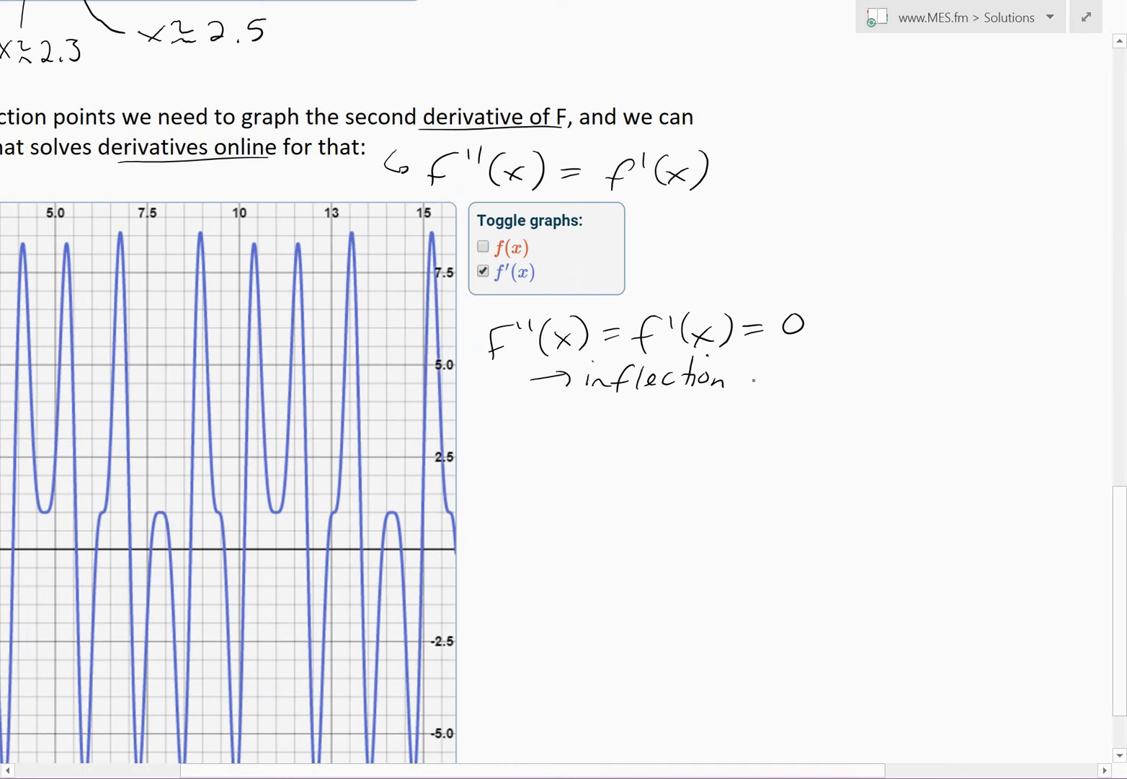
pyautogui.moveTo(754, 380); pyautogui.dragTo(822, 382)
# Sketch a curve changing concavity below the inflection points note, mark its inflection point with a dot and arrow, and label it "IP"
pyautogui.moveTo(607, 510)
pyautogui.mouseDown()
pyautogui.moveTo(665, 467)
pyautogui.moveTo(693, 418)
pyautogui.mouseUp()
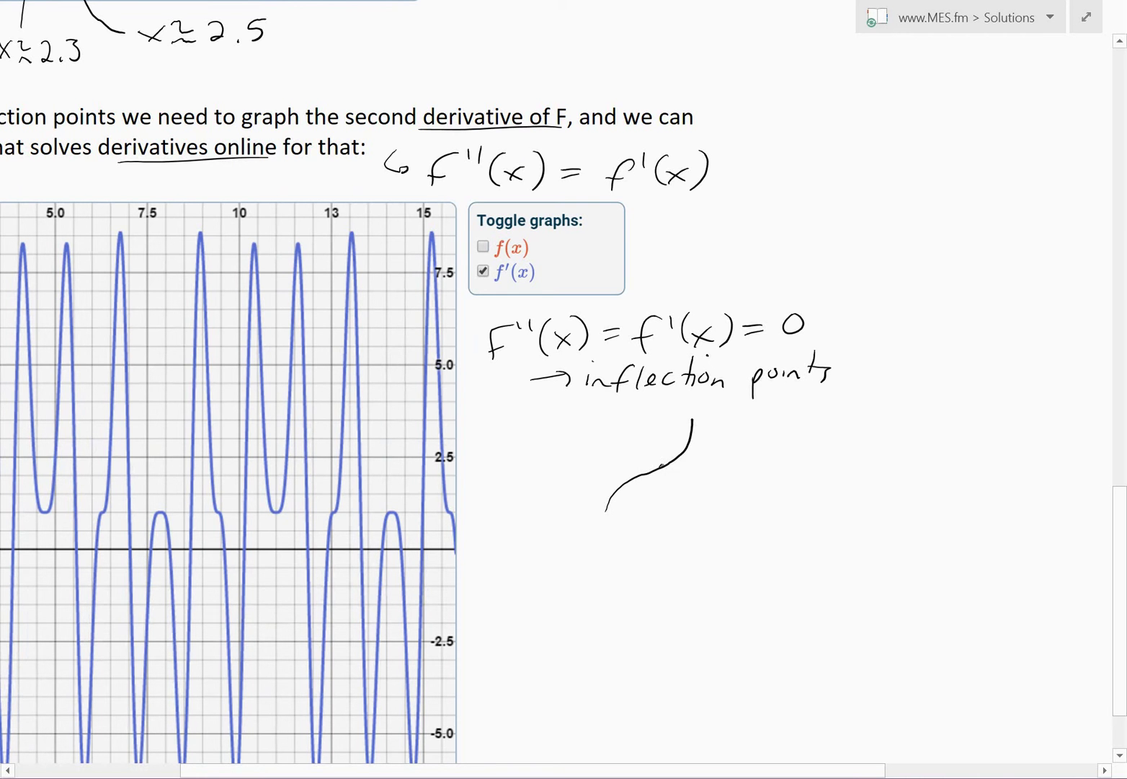
pyautogui.moveTo(654, 503)
pyautogui.mouseDown()
pyautogui.moveTo(661, 470)
pyautogui.moveTo(666, 514)
pyautogui.mouseUp()
pyautogui.moveTo(659, 495)
pyautogui.mouseDown()
pyautogui.moveTo(681, 493)
pyautogui.moveTo(674, 513)
pyautogui.mouseUp()
pyautogui.moveTo(685, 492)
pyautogui.mouseDown()
pyautogui.moveTo(687, 514)
pyautogui.moveTo(689, 503)
pyautogui.mouseUp()
pyautogui.scroll(-4, 433, 360)
pyautogui.hscroll(-4, 433, 360)
pyautogui.scroll(5, 433, 360)
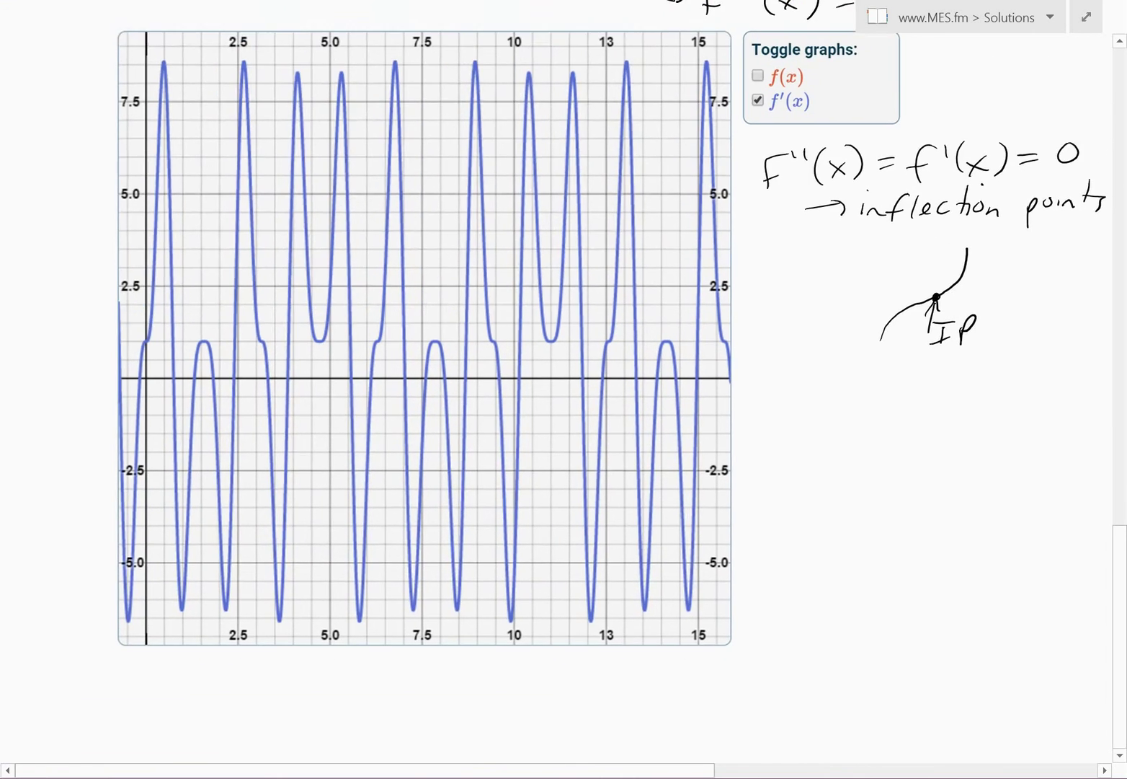